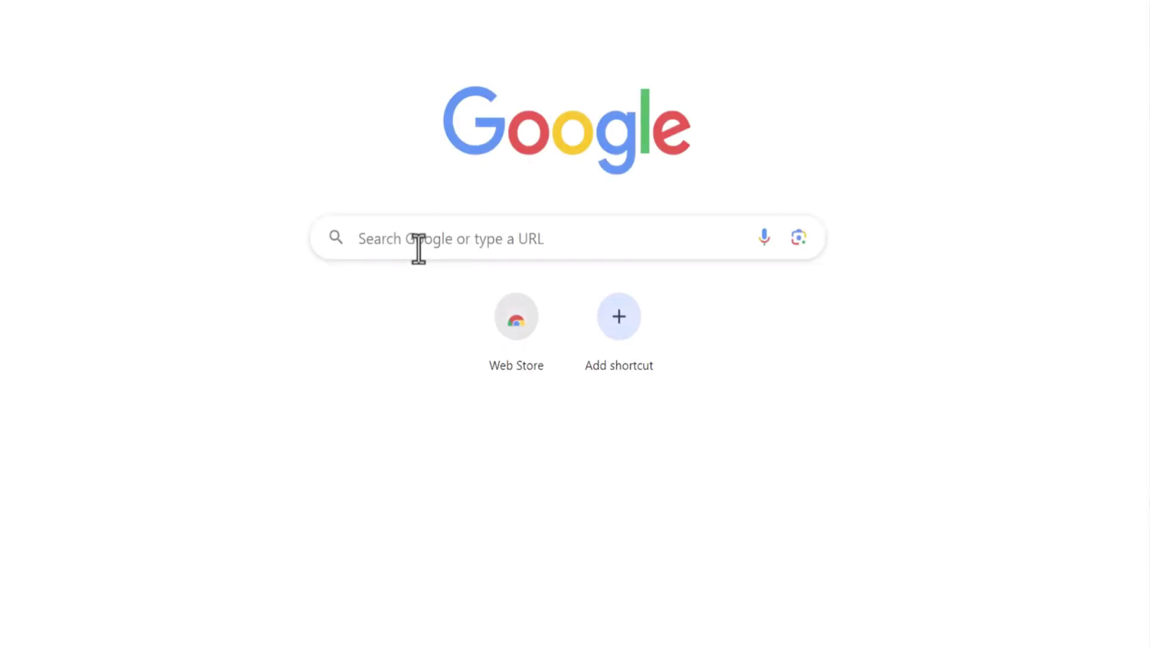
Step: Search Google for 'Stylar' and open the stylar.ai homepage
left_click(418, 247)
type("S")
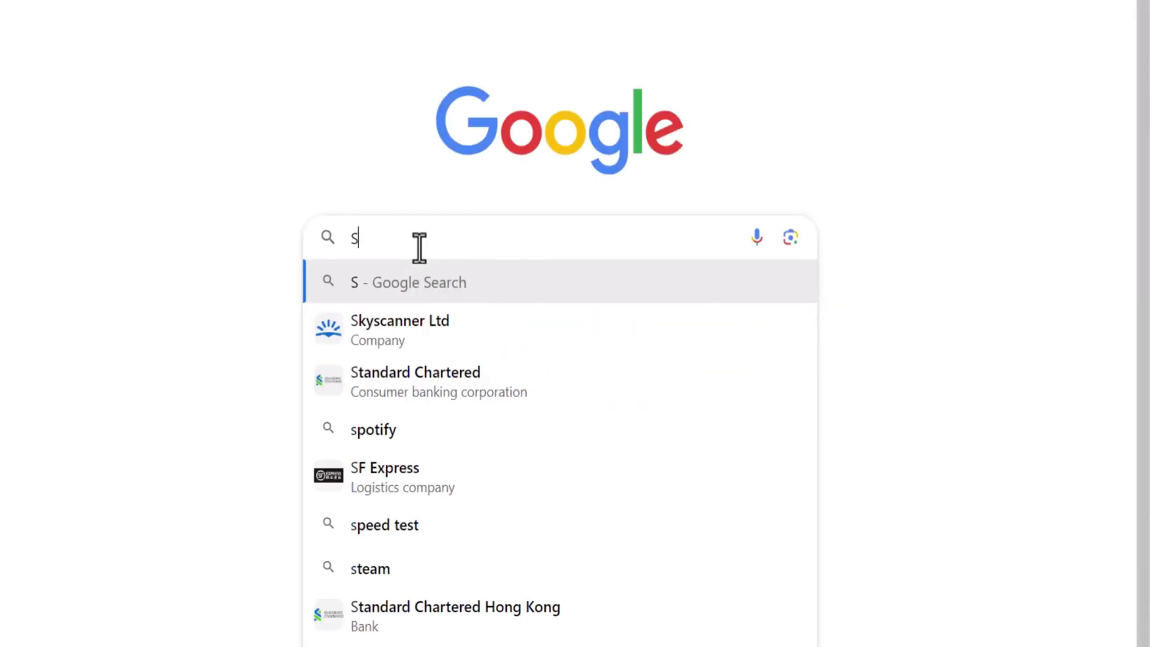
type("tylar")
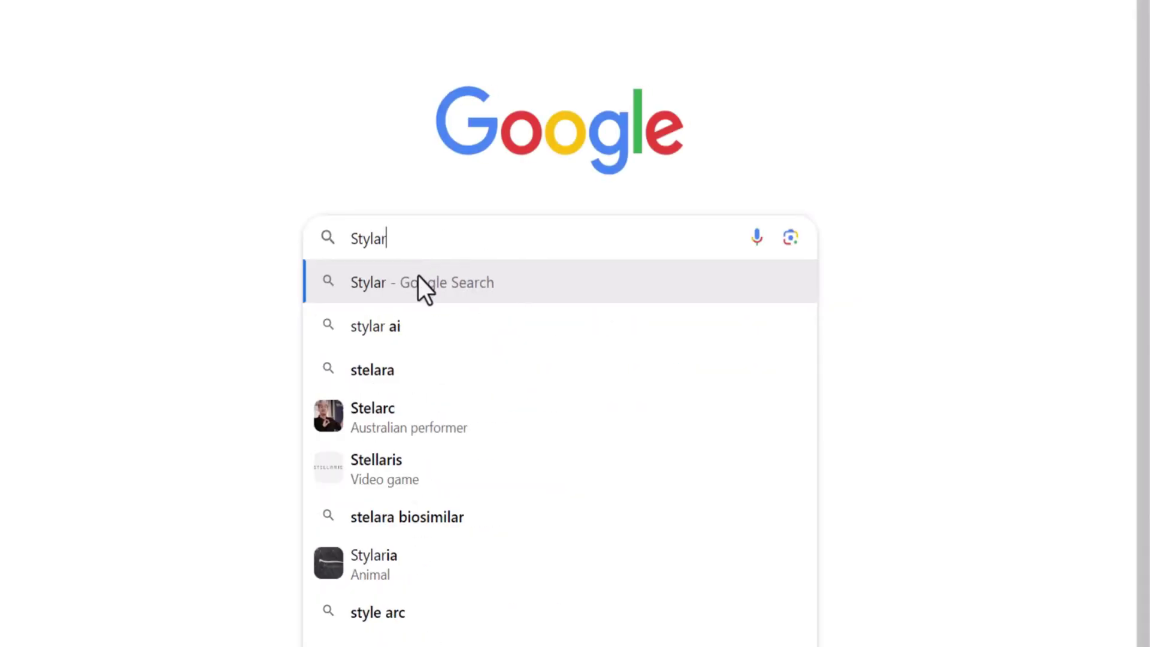
left_click(418, 276)
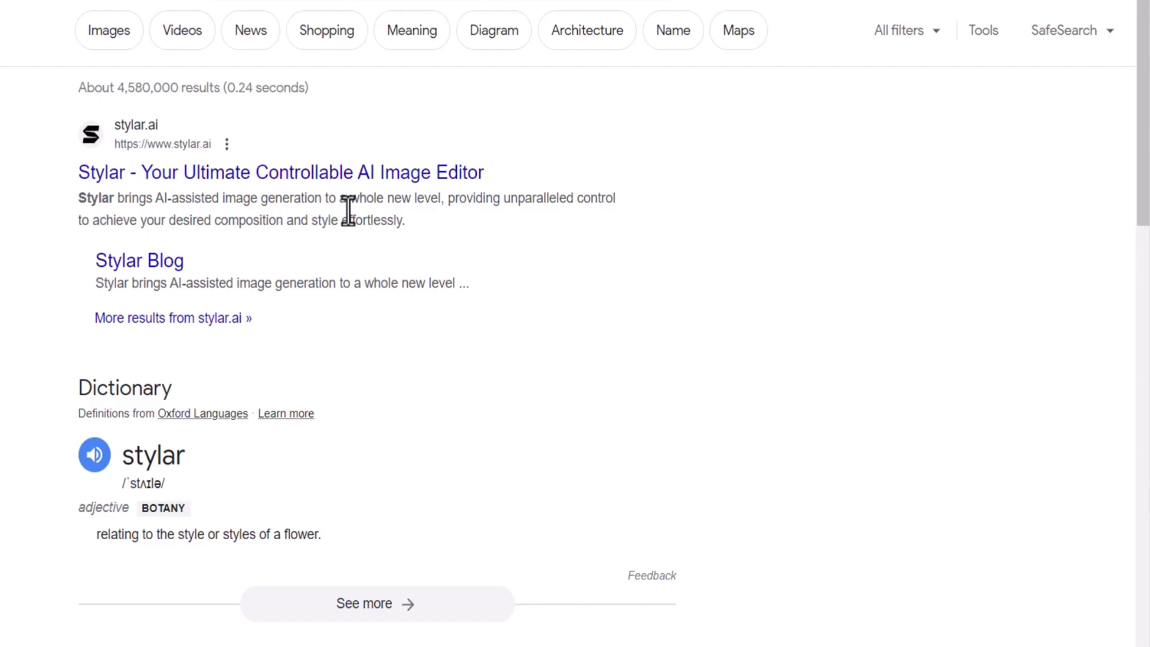
left_click(145, 133)
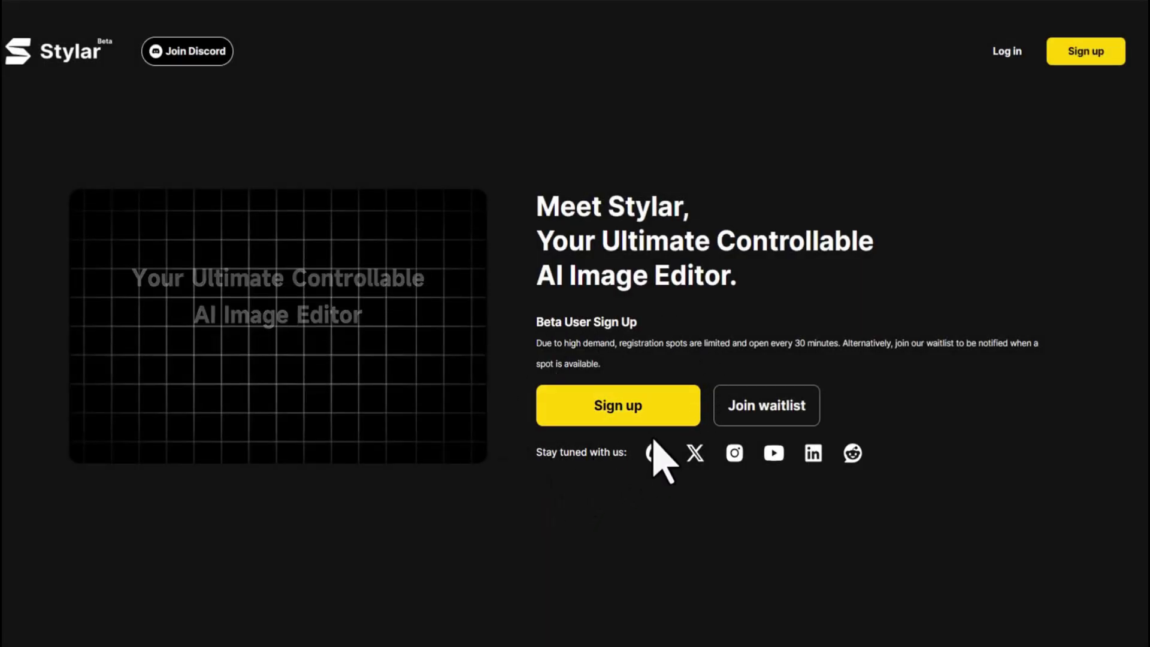
Step: Sign up, start a new untitled project, and resize its canvas to 3:4 (1152 × 1536)
left_click(654, 407)
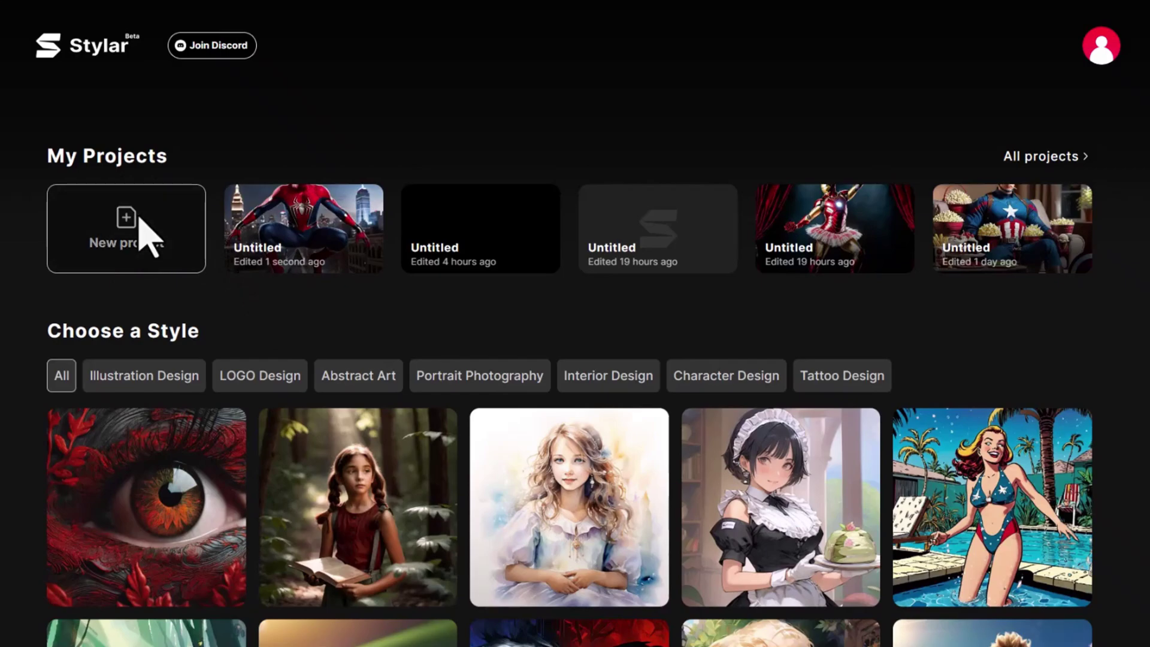
left_click(141, 221)
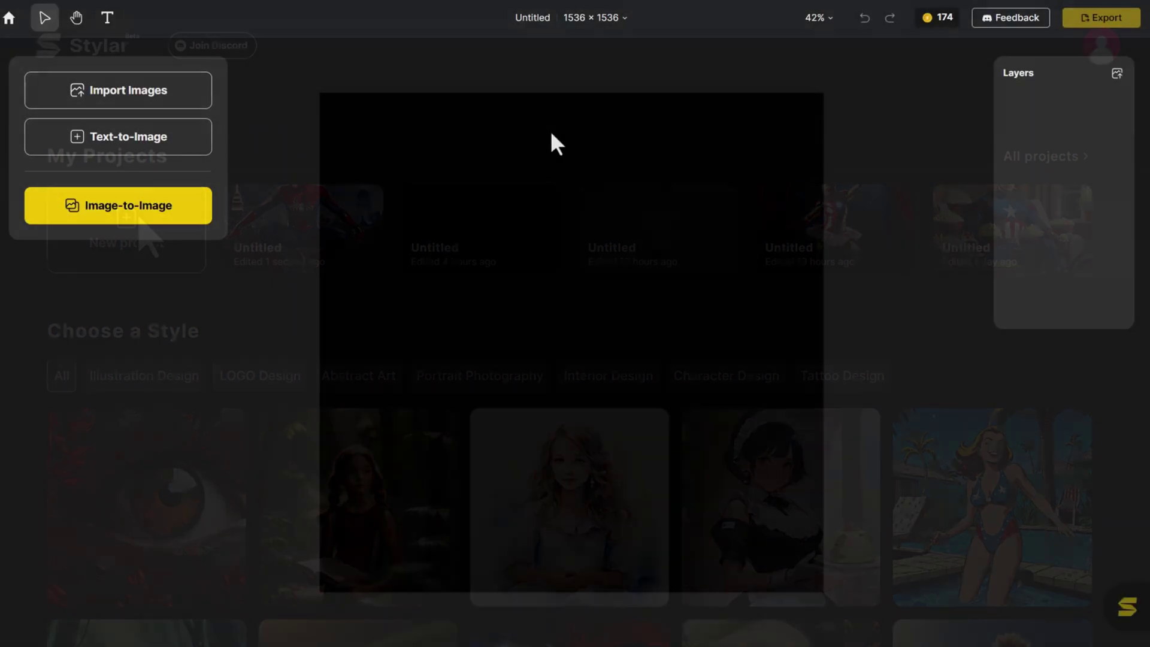
left_click(582, 19)
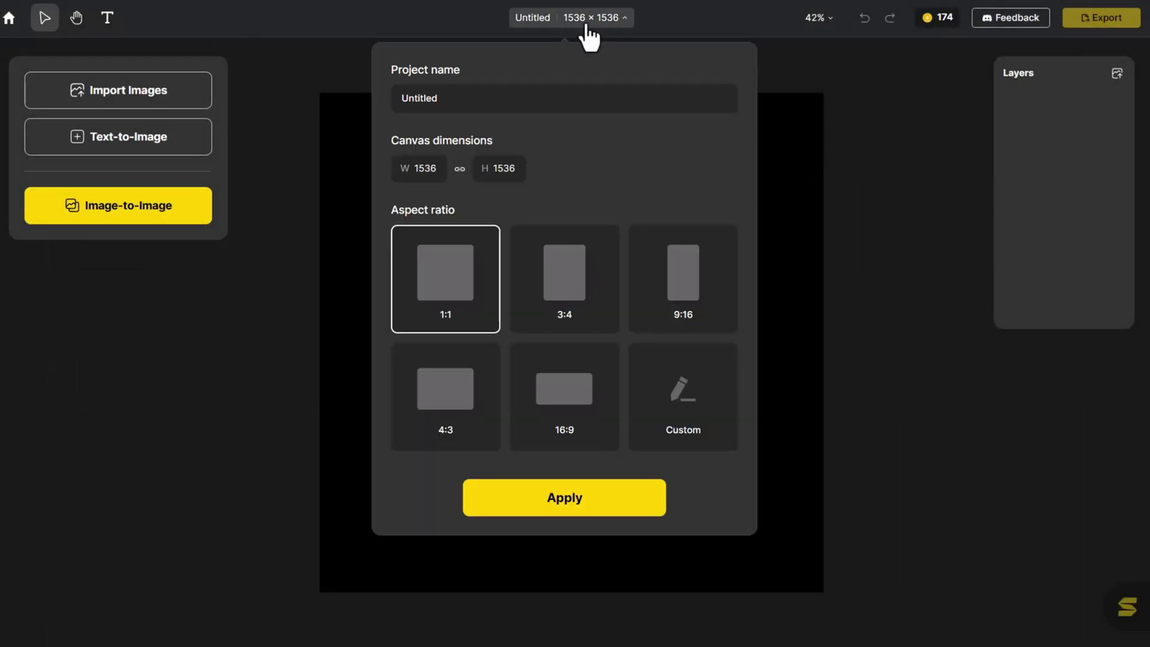
left_click(578, 258)
left_click(560, 502)
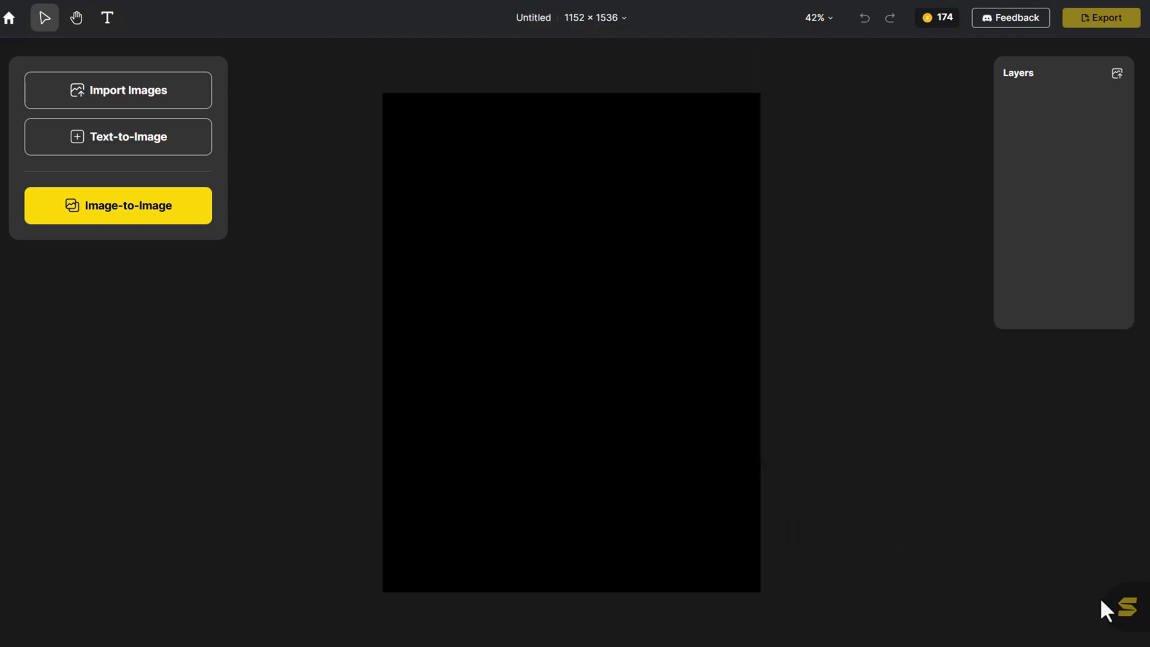
Step: Ask the Stylar assistant: 'I want to create a picture of a kung fu Shiba Inu'
left_click(1127, 607)
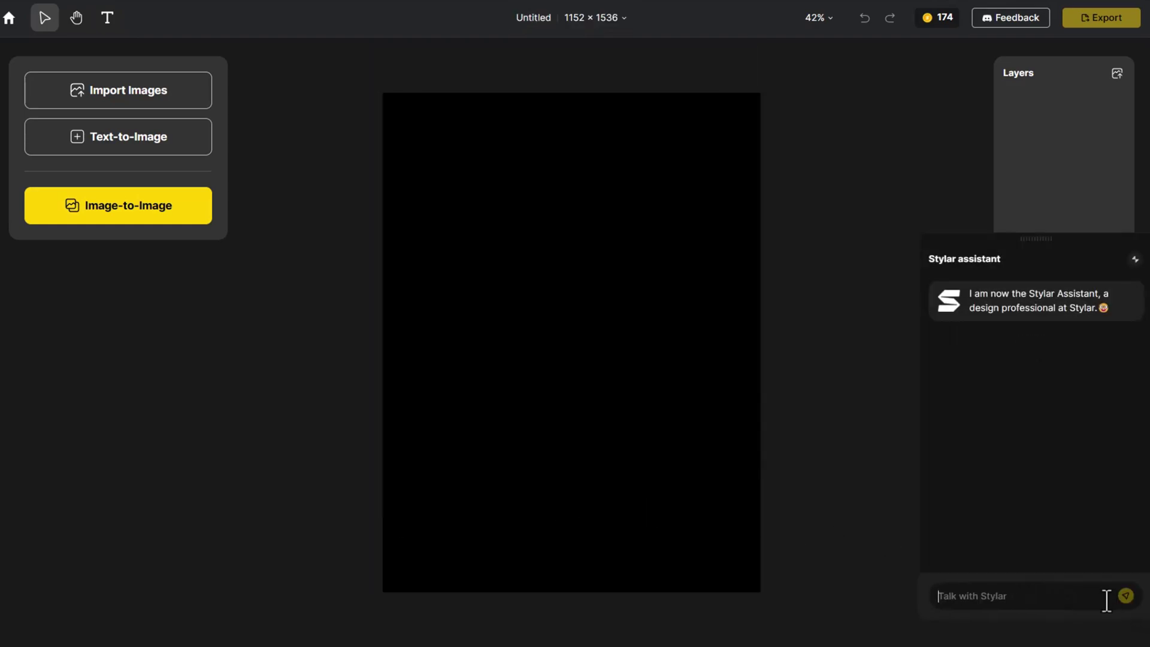
type("I want to create a pictu")
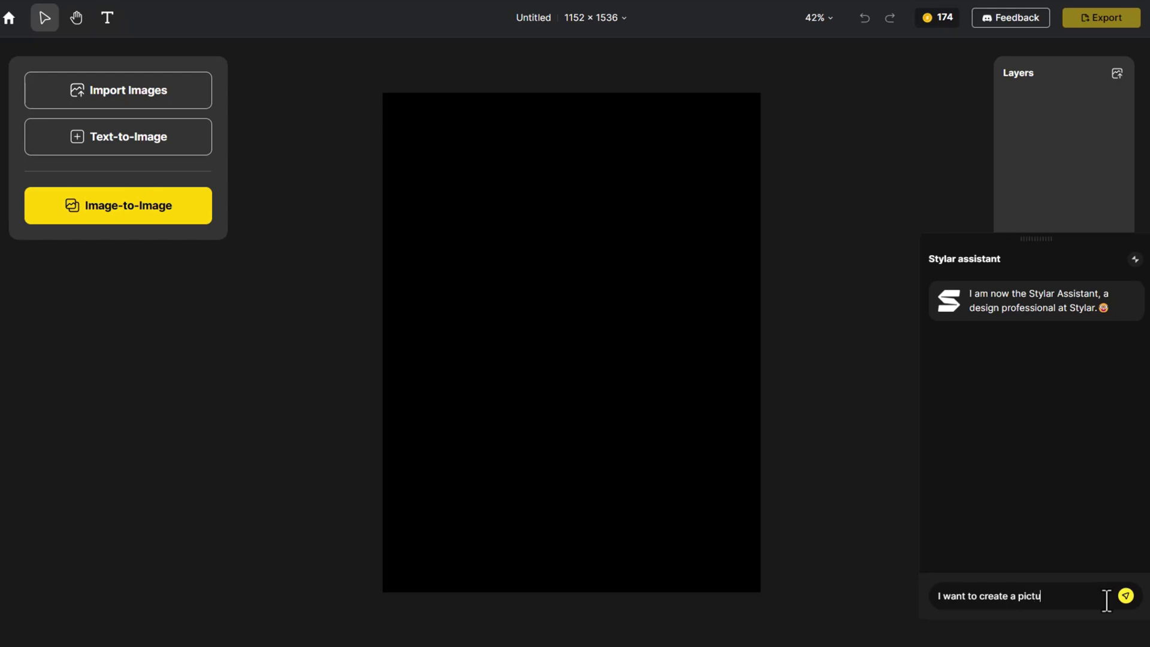
type("re of a kung fu Shi")
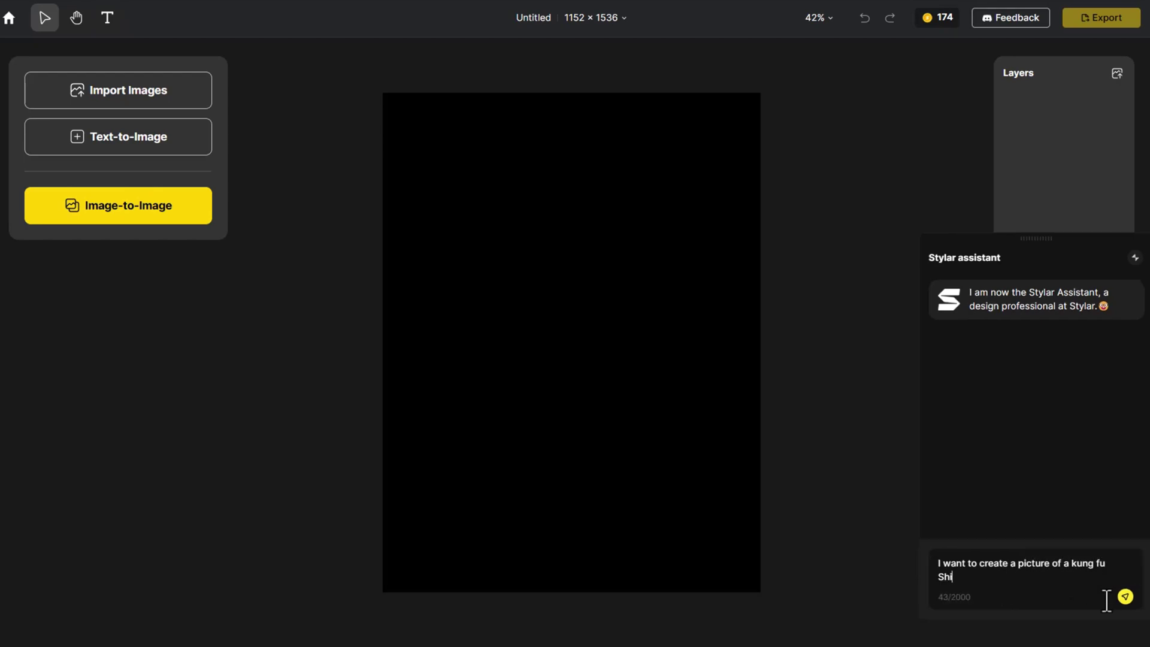
type("ba Inu")
left_click(1126, 597)
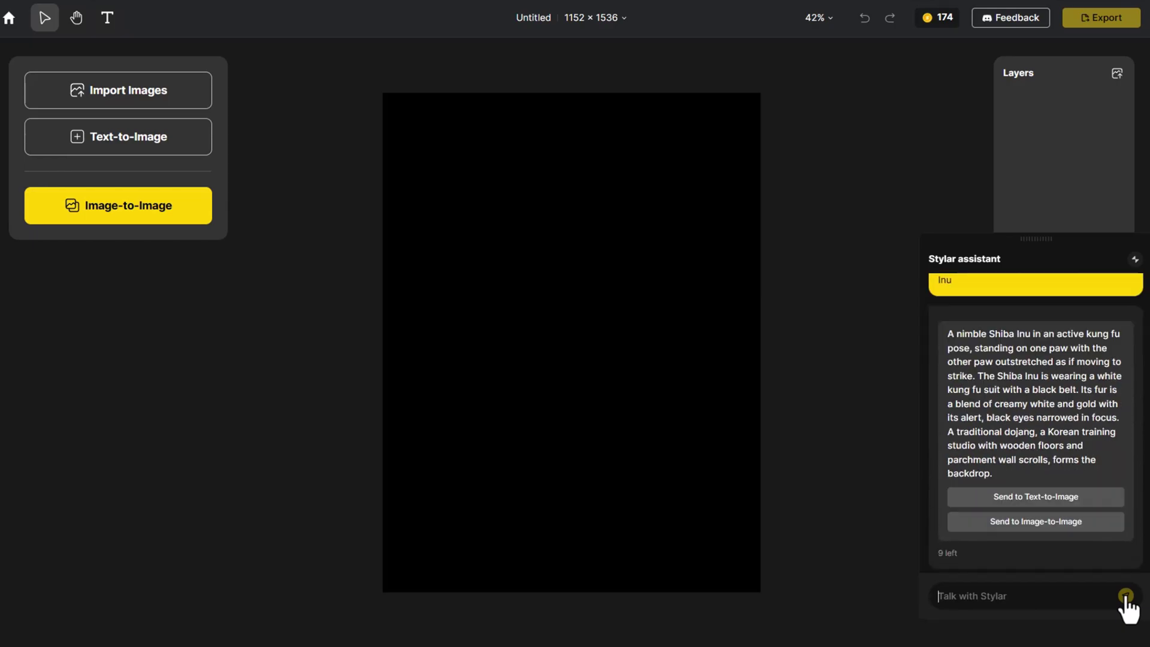
Step: Send the assistant's prompt to Text-to-Image with the Character Design 'Fantasy Hero' style at intensity 0.8
left_click(1103, 502)
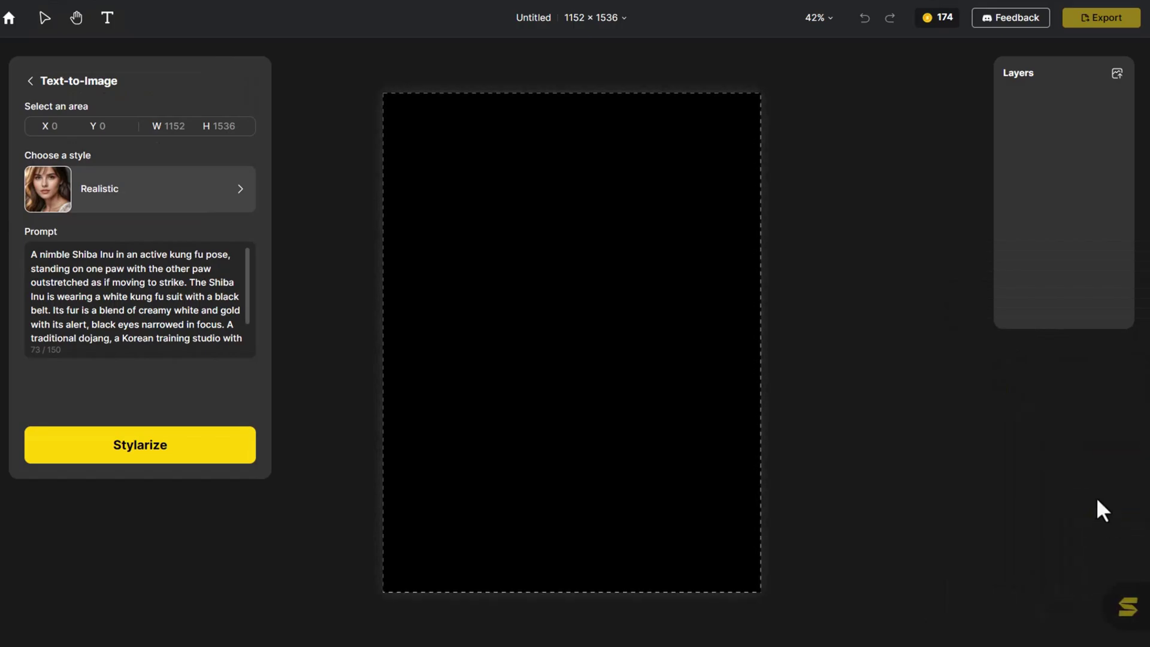
left_click(189, 192)
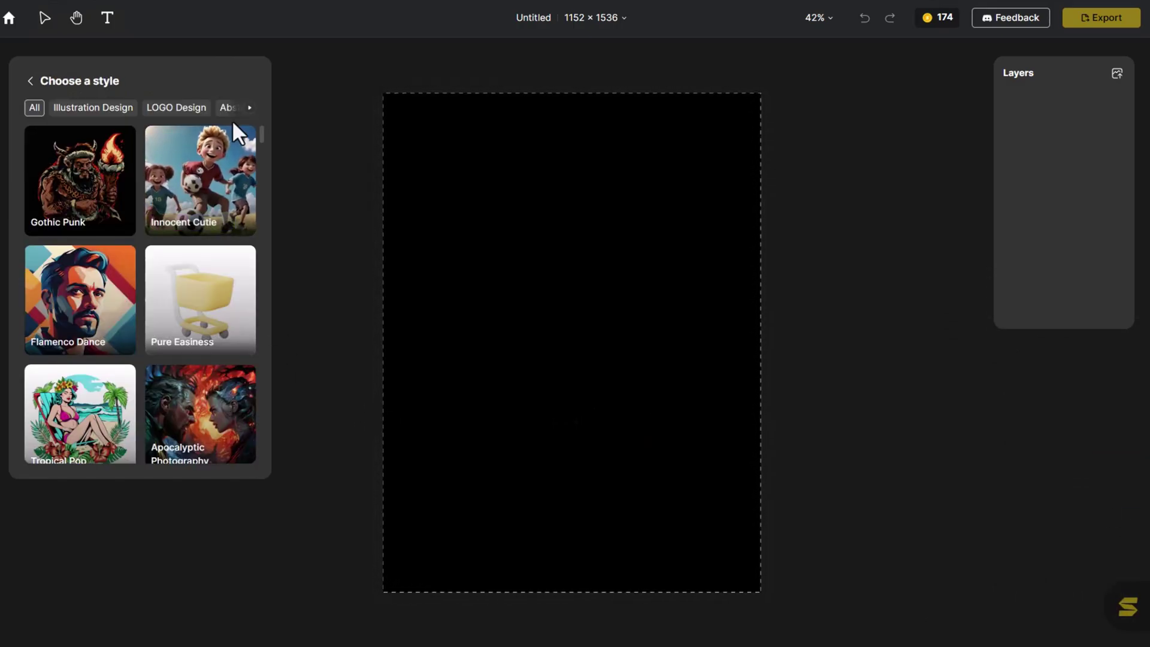
left_click(251, 108)
left_click(251, 108)
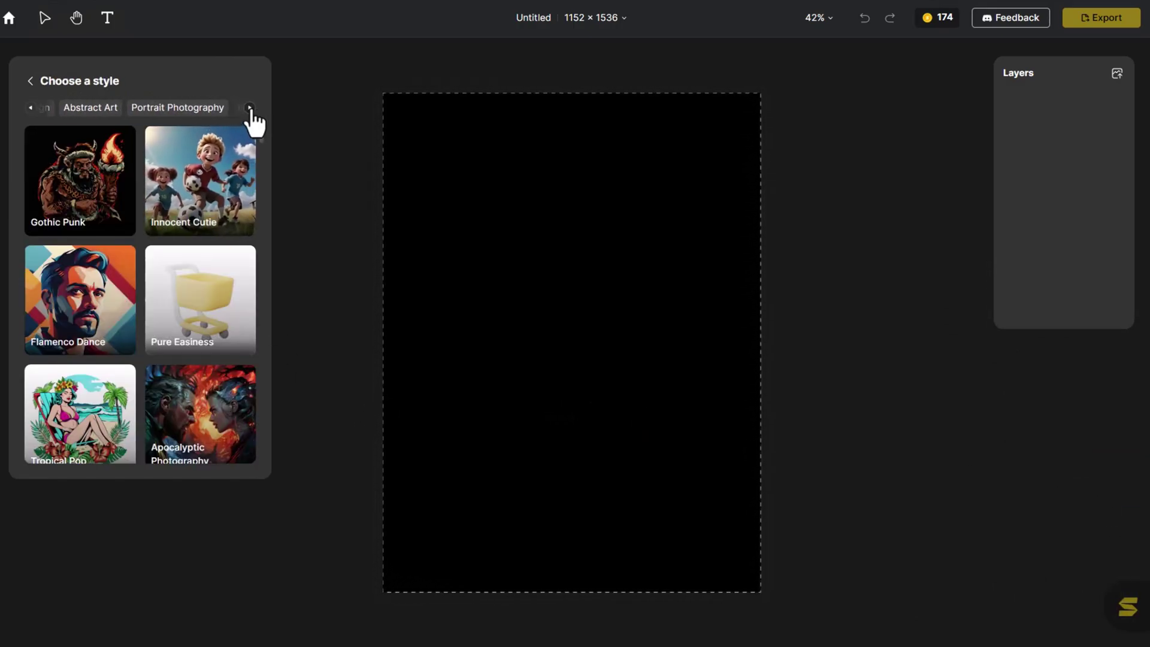
left_click(250, 108)
left_click(220, 111)
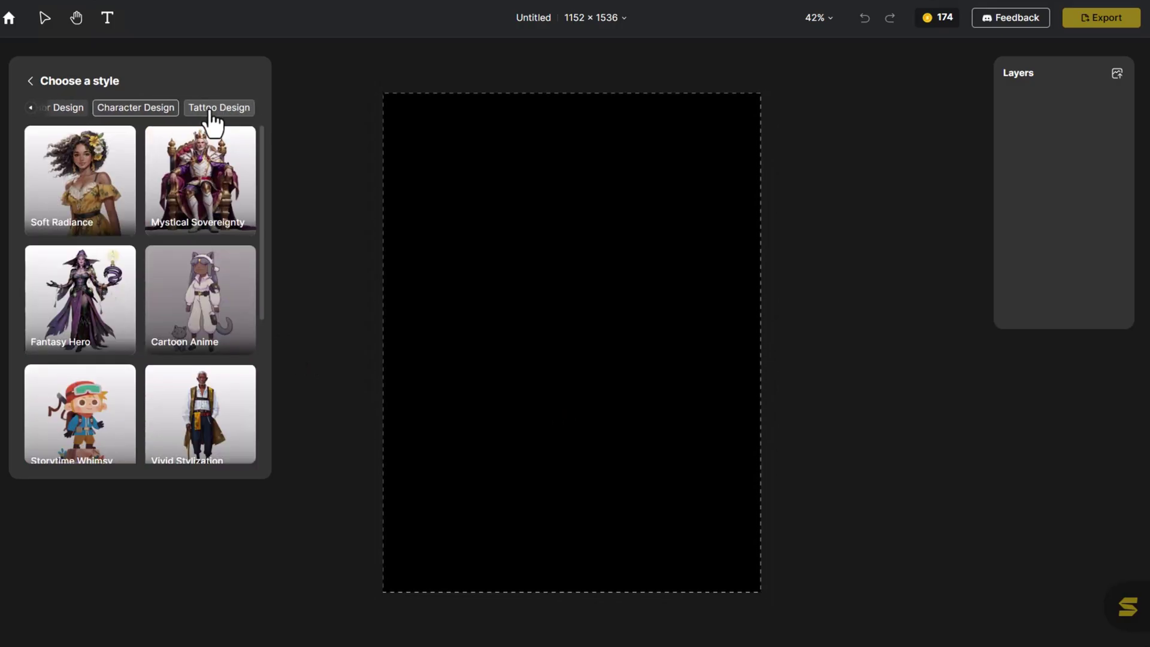
left_click(95, 311)
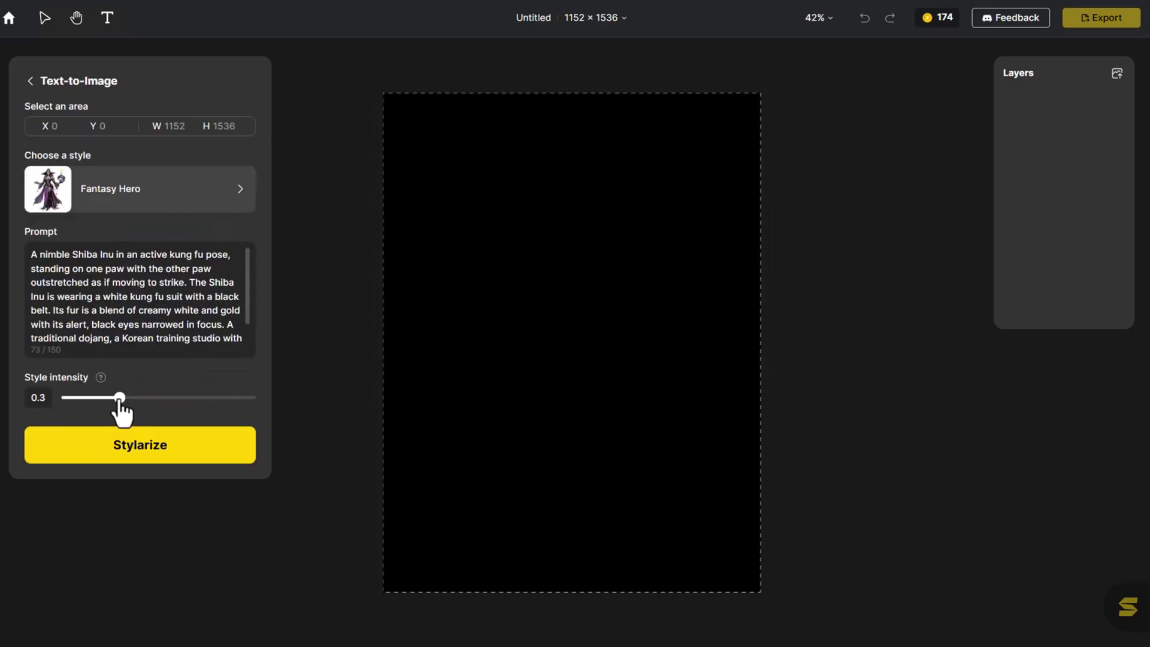
left_click_drag(119, 400, 217, 399)
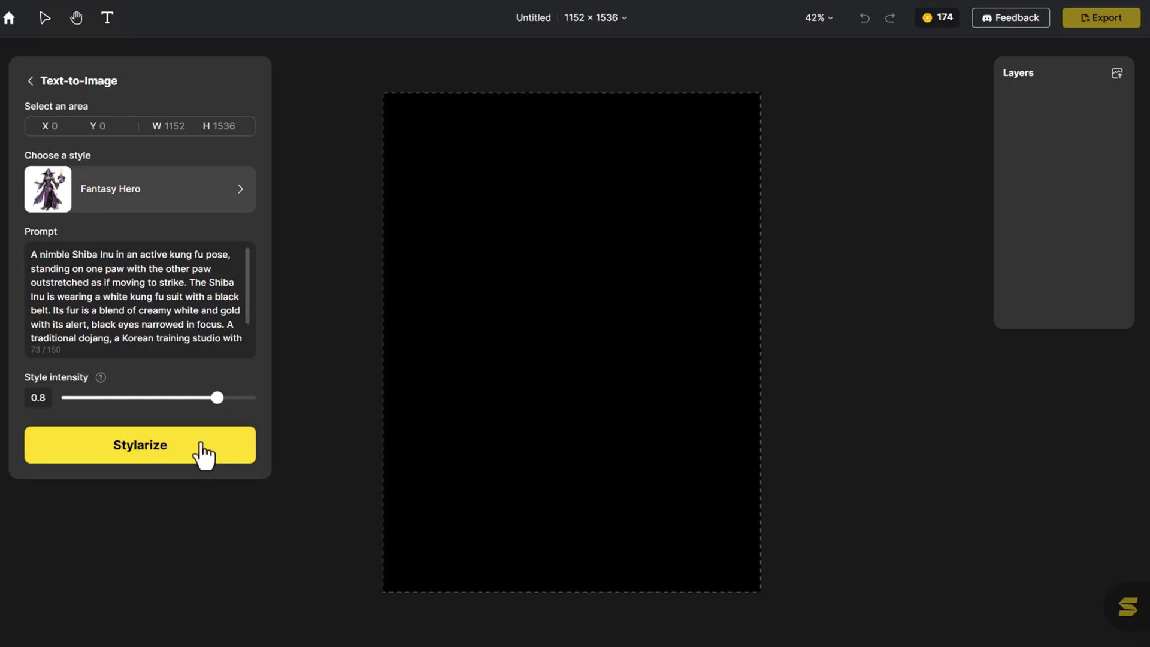
Step: Stylarize the Shiba Inu prompt and place the fourth result on the canvas
left_click(204, 454)
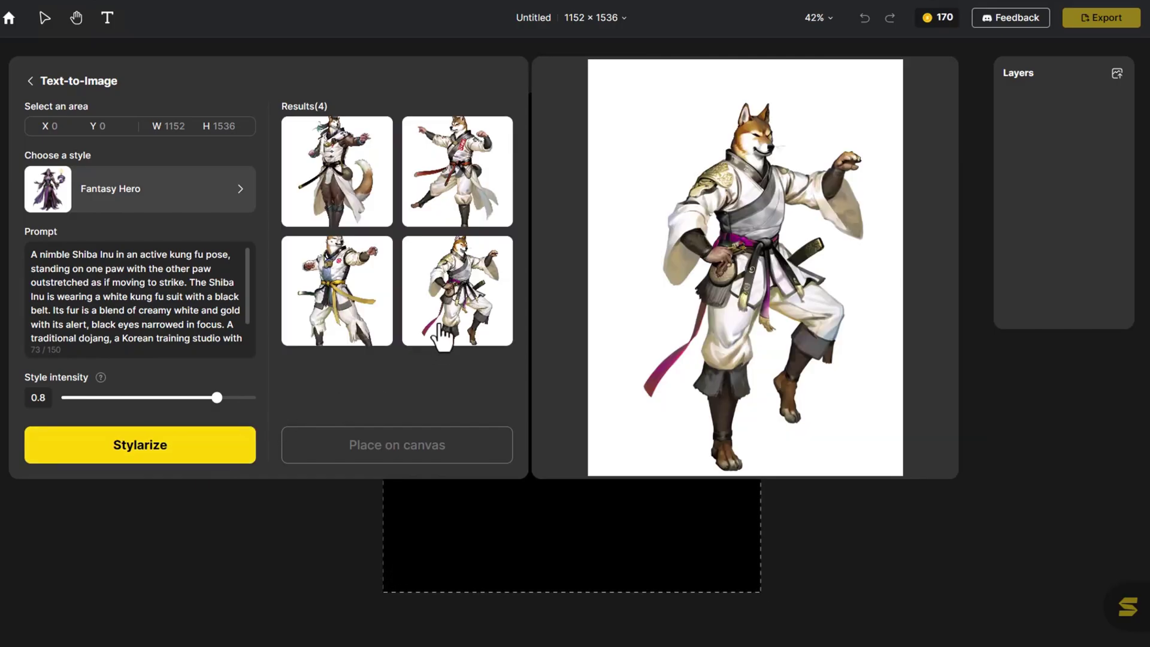
left_click(442, 333)
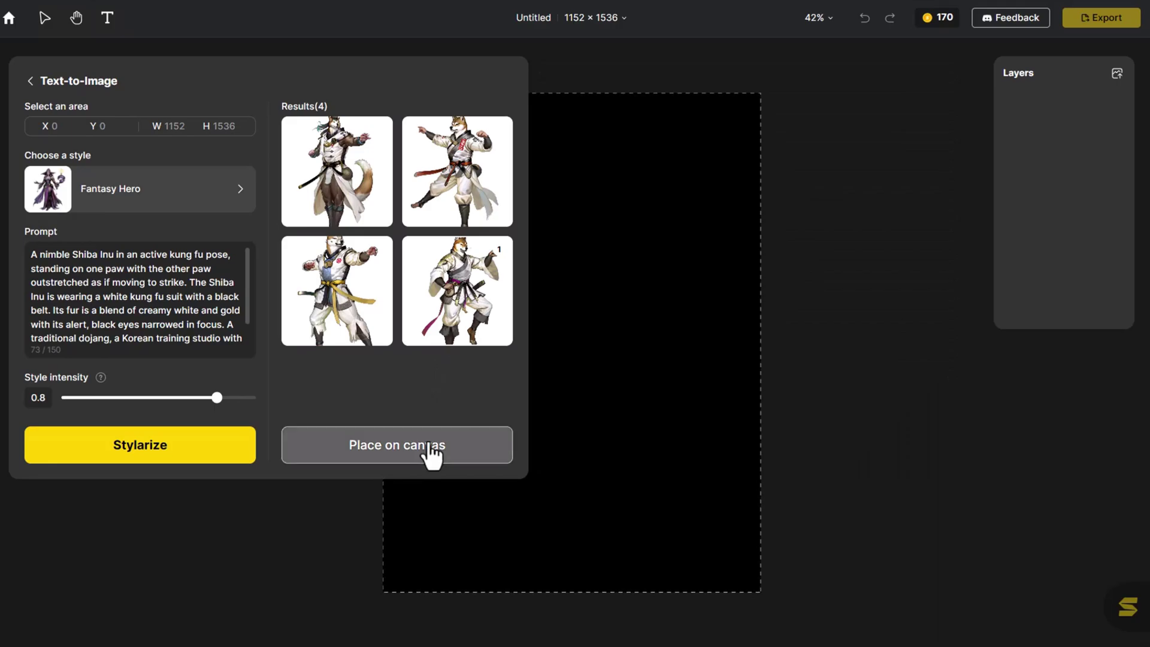
left_click(431, 450)
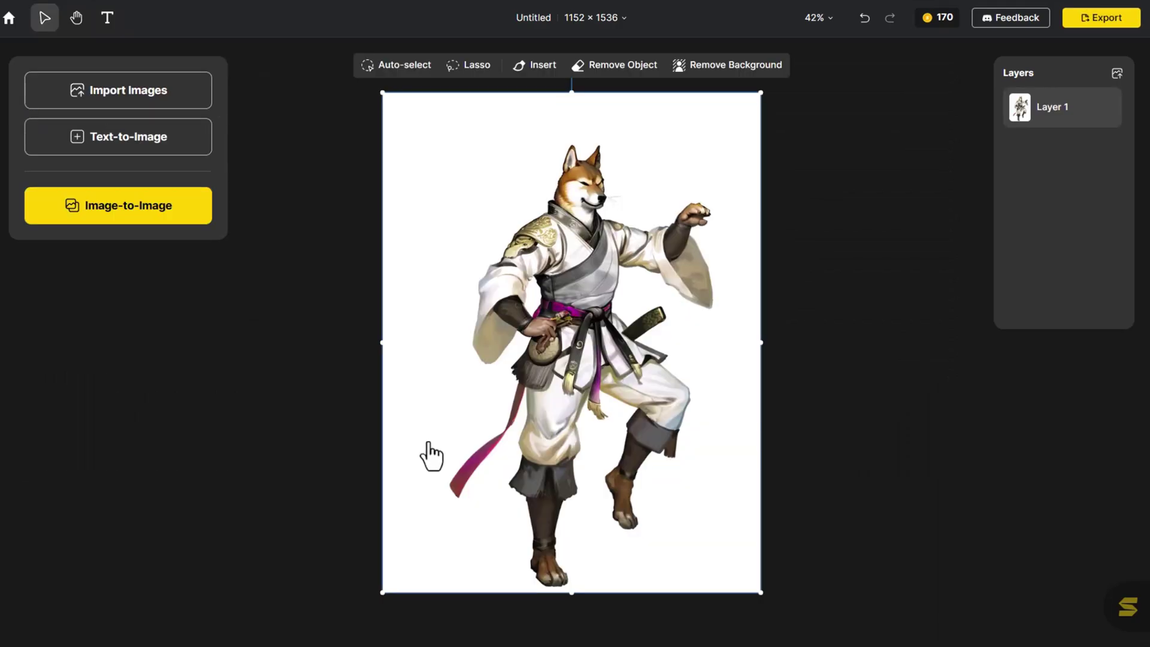
Step: Mask the hilt and left hip, generate 'Samurai sword', and pick the third variation
left_click(531, 67)
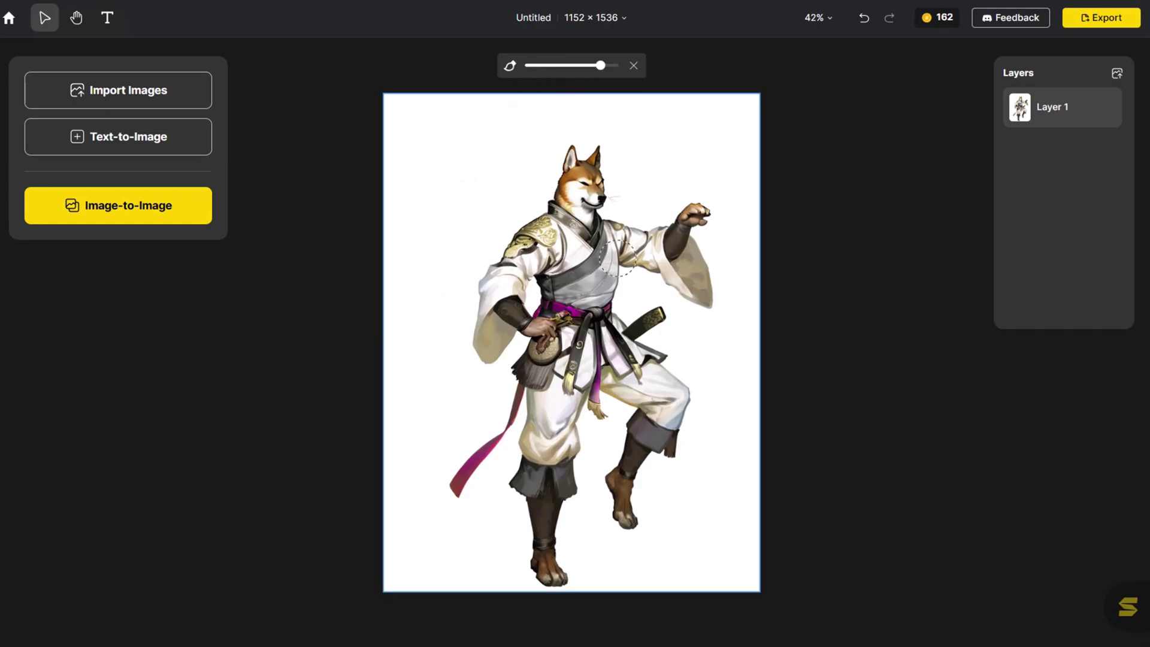
left_click_drag(628, 328, 666, 312)
mouse_move(517, 376)
left_mouse_down()
mouse_move(462, 404)
mouse_move(514, 371)
left_mouse_up()
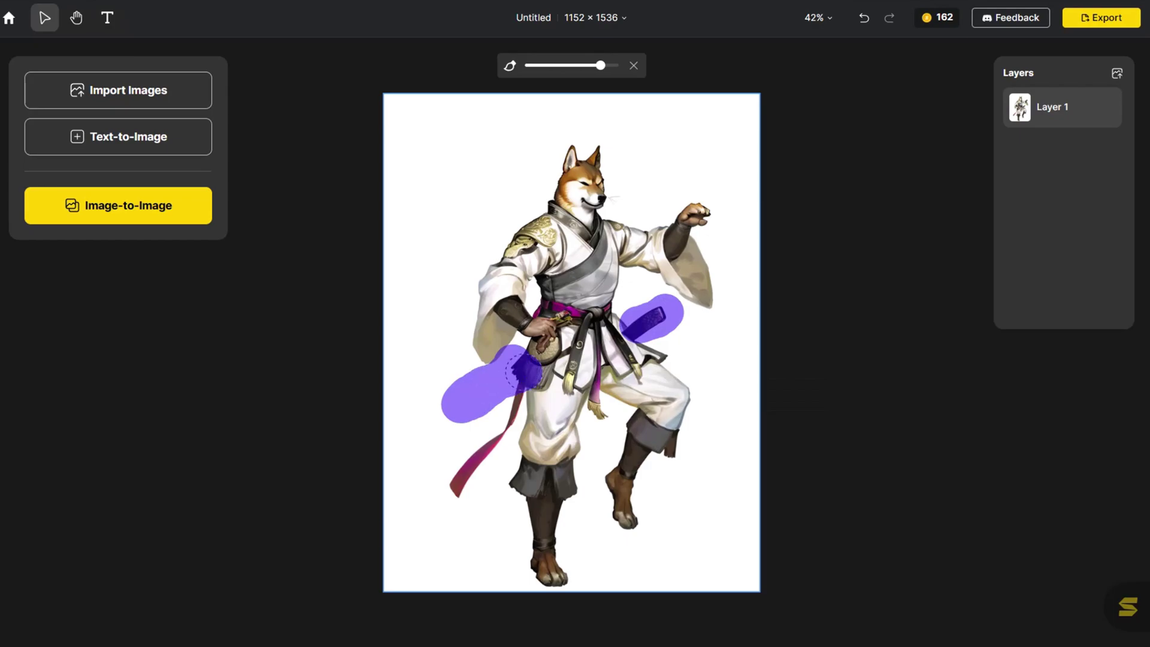
type("Samurai")
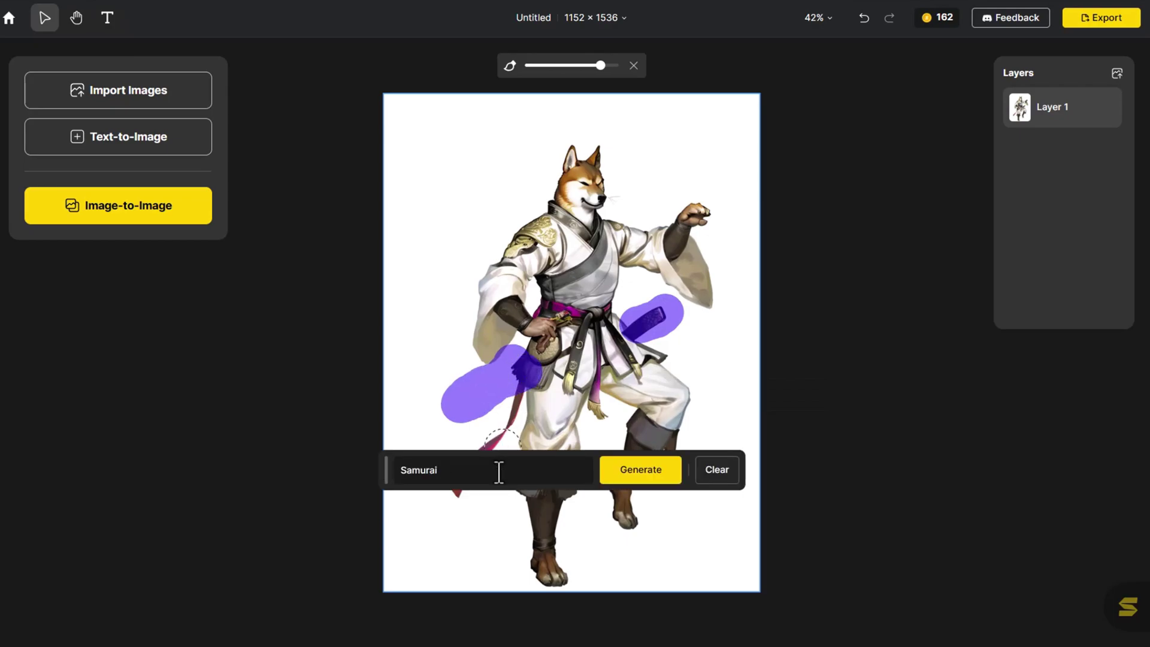
type(" sword")
left_click(608, 473)
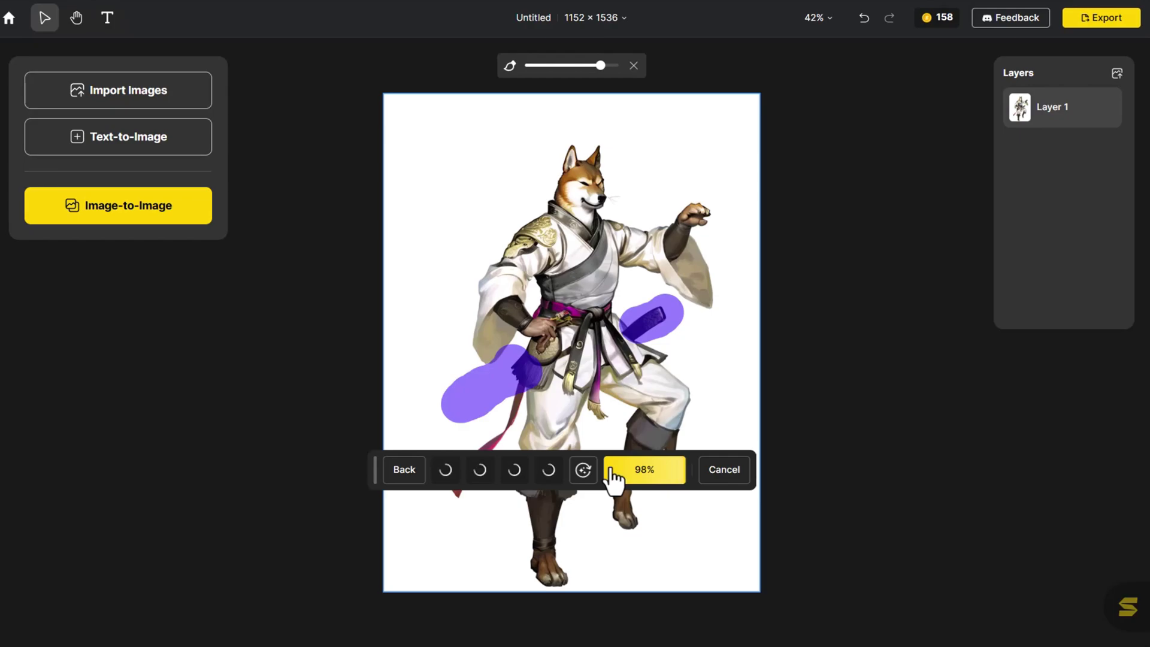
left_click(490, 471)
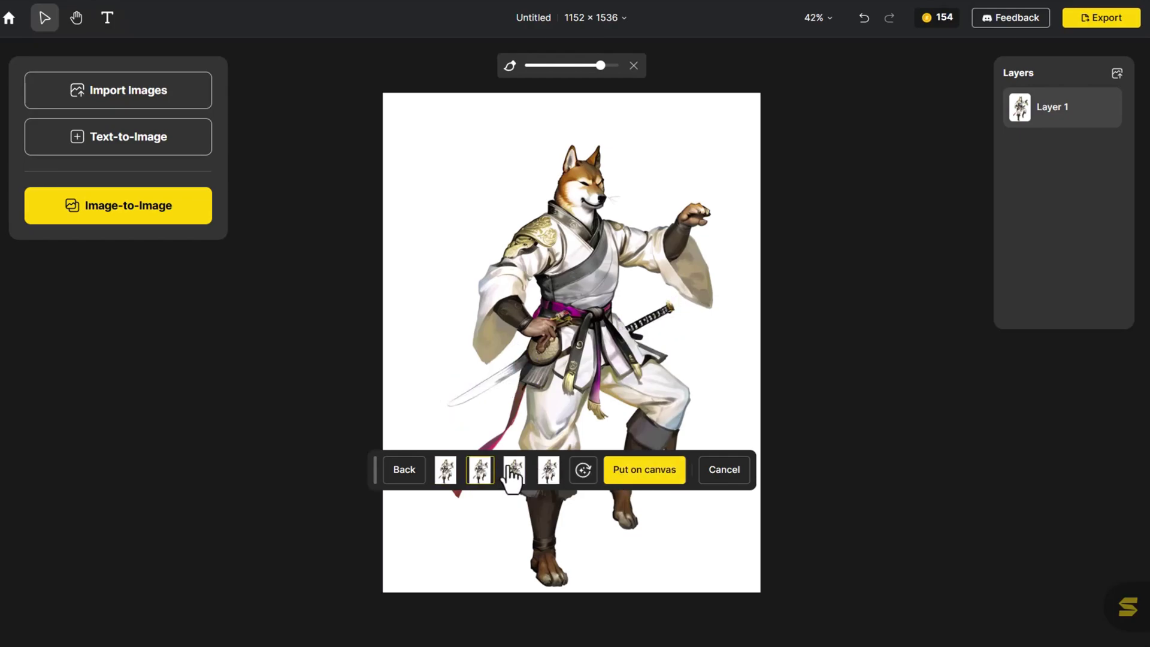
left_click(514, 471)
Step: Put the chosen sword on the canvas as Layer 2, deselect, and upload the line-art sketch
left_click(629, 470)
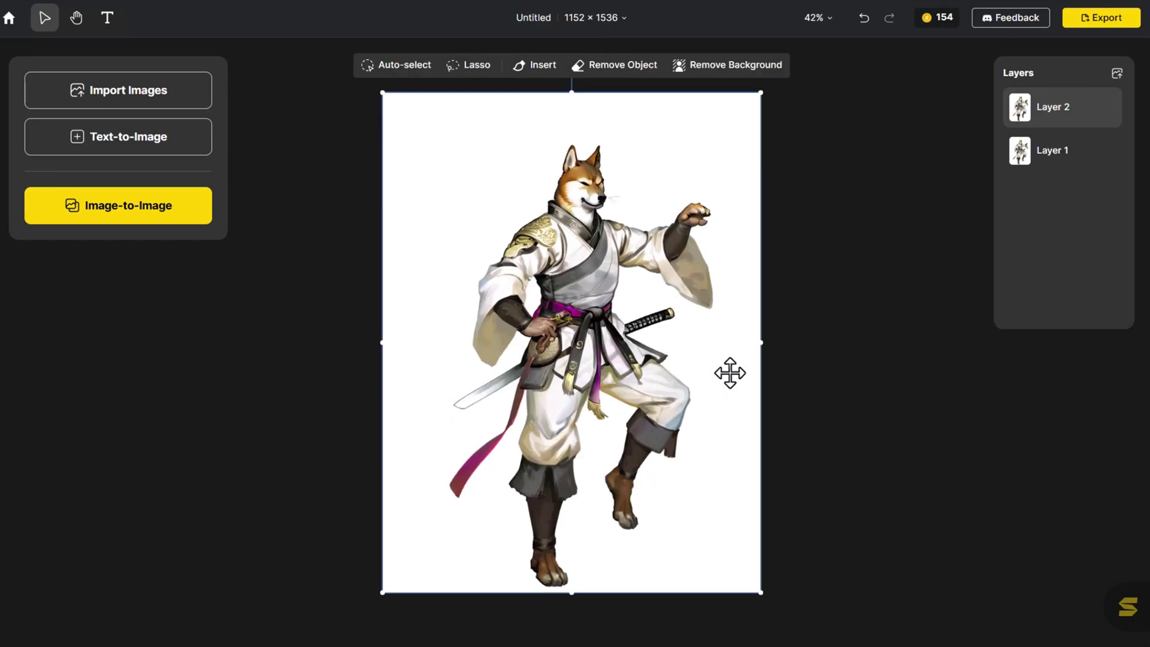
left_click(852, 293)
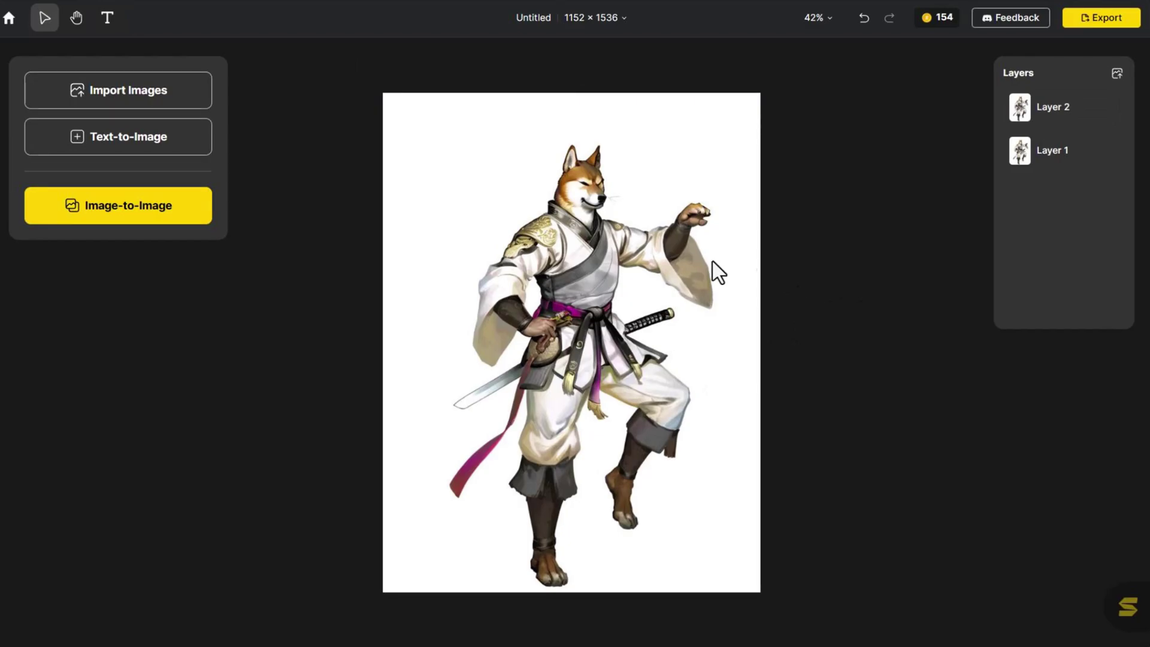
left_click(162, 107)
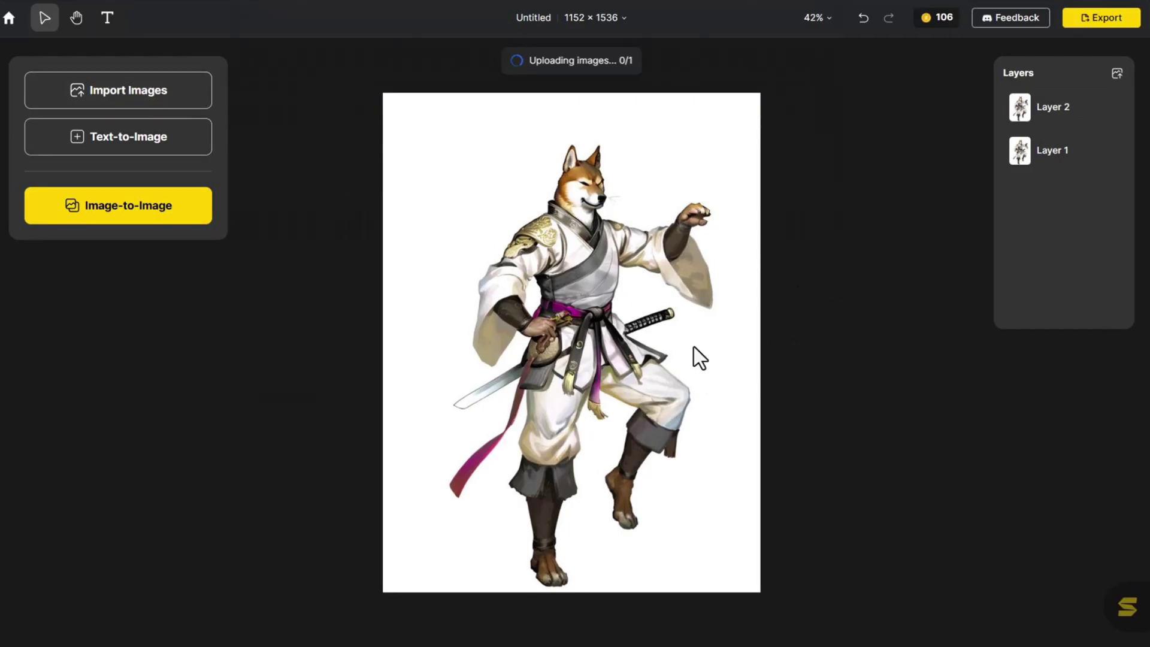
Step: Stretch the uploaded sketch over the whole canvas and auto-generate an Image-to-Image prompt for it
left_click_drag(612, 340, 548, 258)
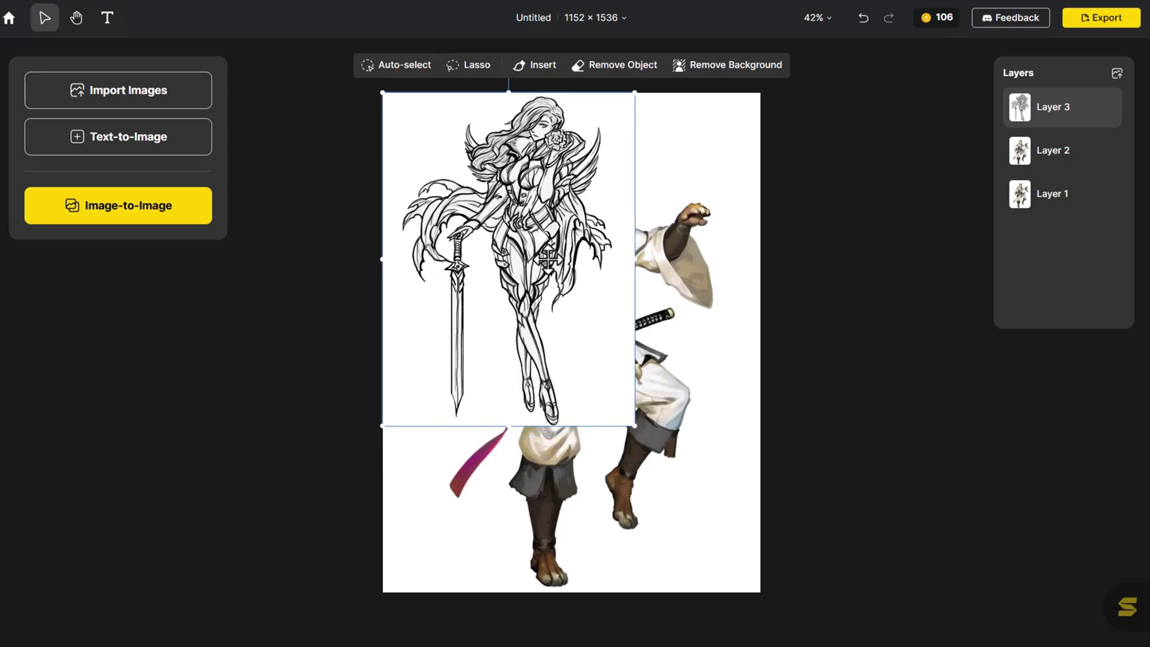
left_click_drag(632, 428, 763, 591)
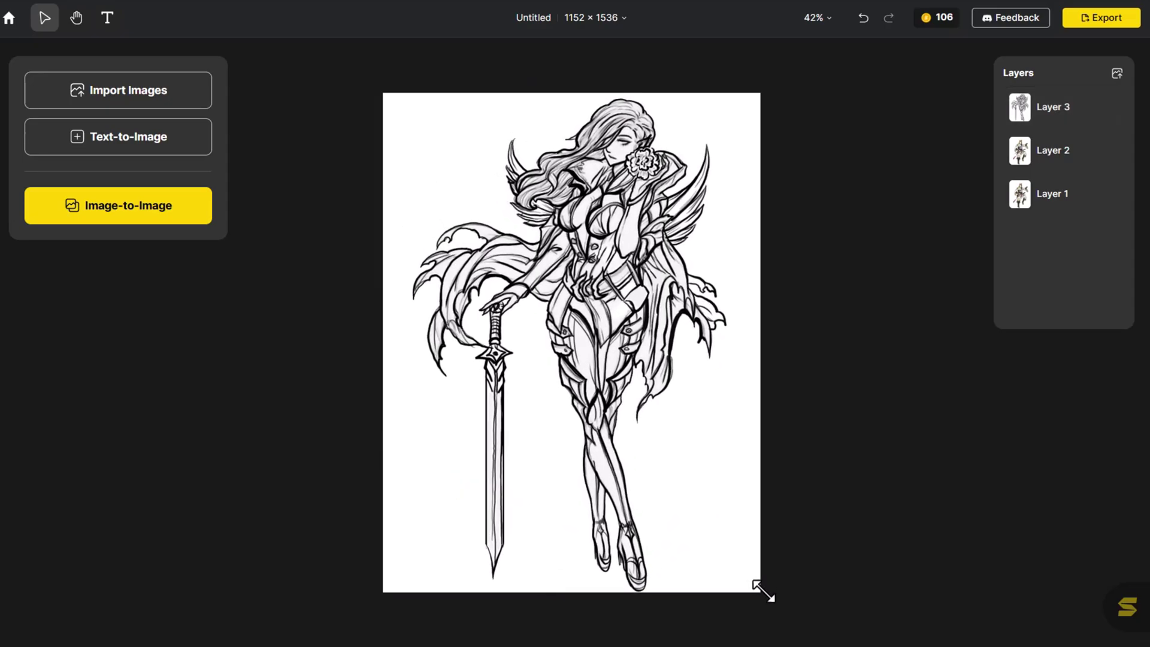
left_click(200, 216)
left_click(220, 304)
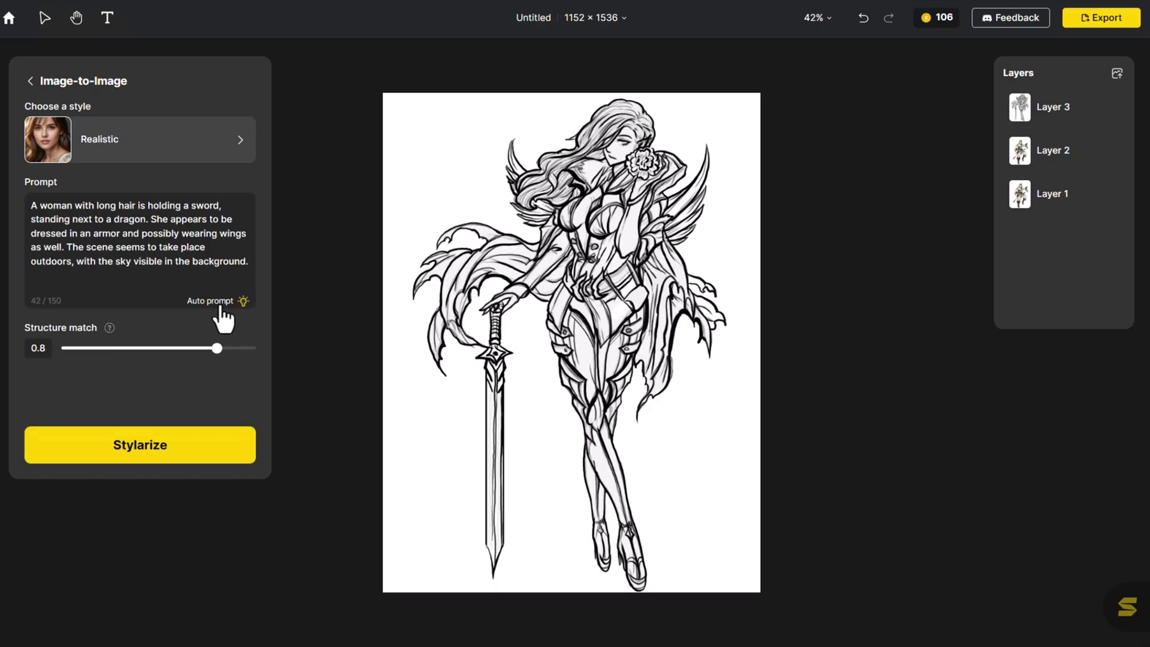
Step: Stylarize the sketch in the Character Design 'Mystical Sovereignty' style at intensity 0.8
left_click(210, 154)
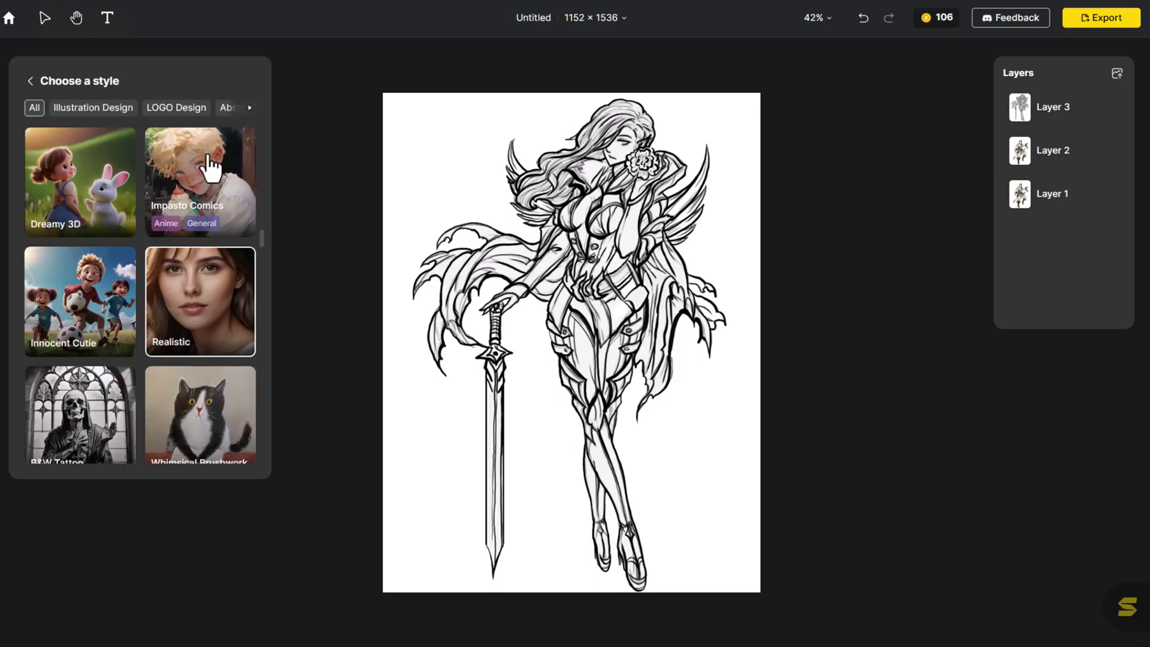
left_click(250, 108)
left_click(250, 108)
left_click(250, 107)
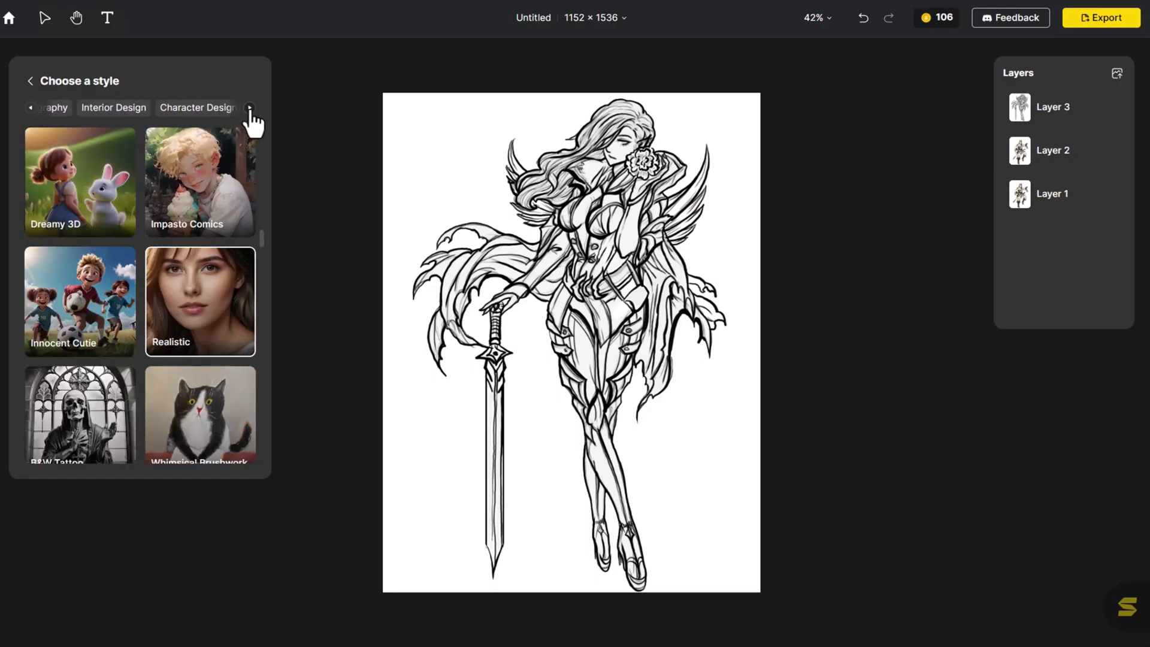
left_click(230, 109)
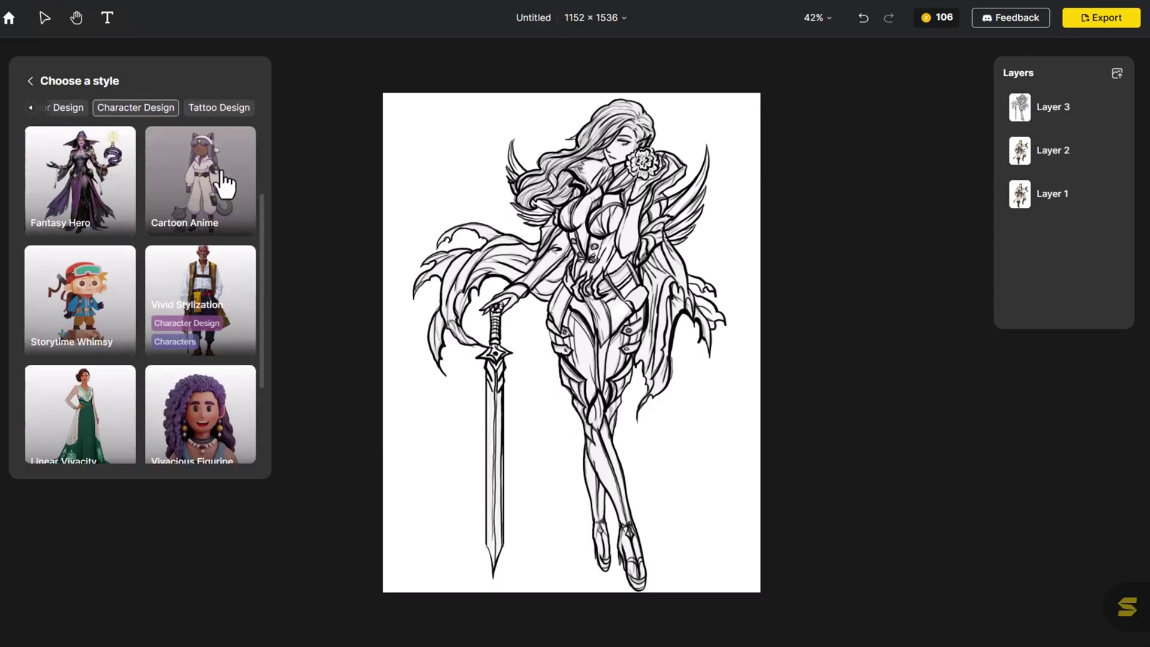
left_click(222, 173)
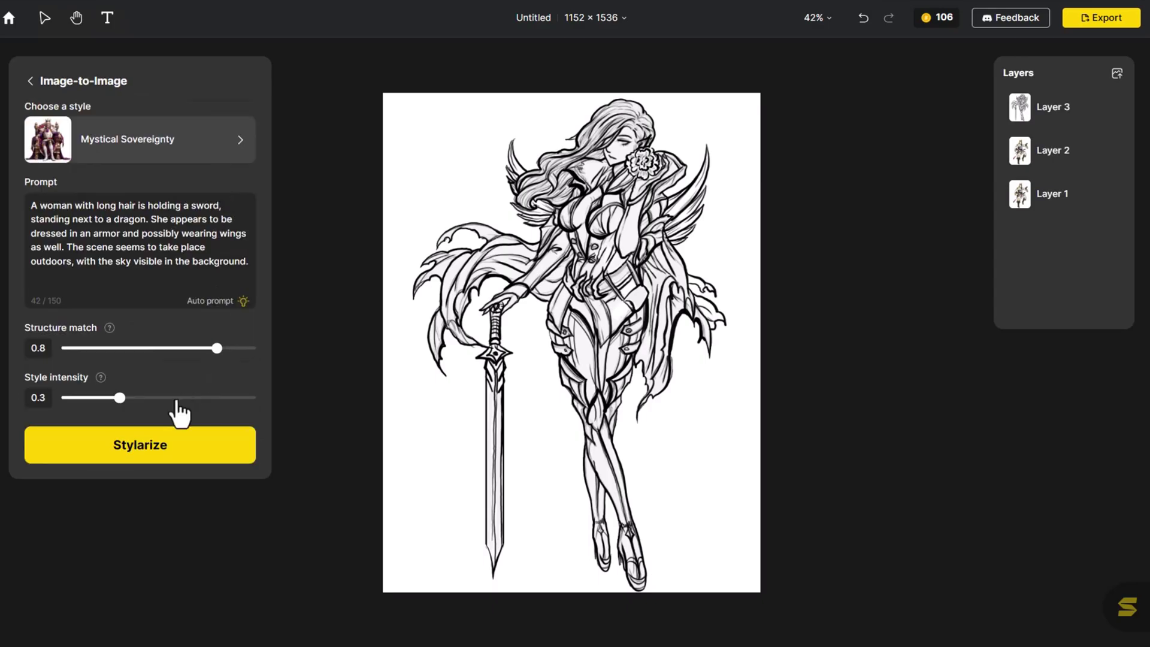
left_click(198, 398)
left_click(206, 450)
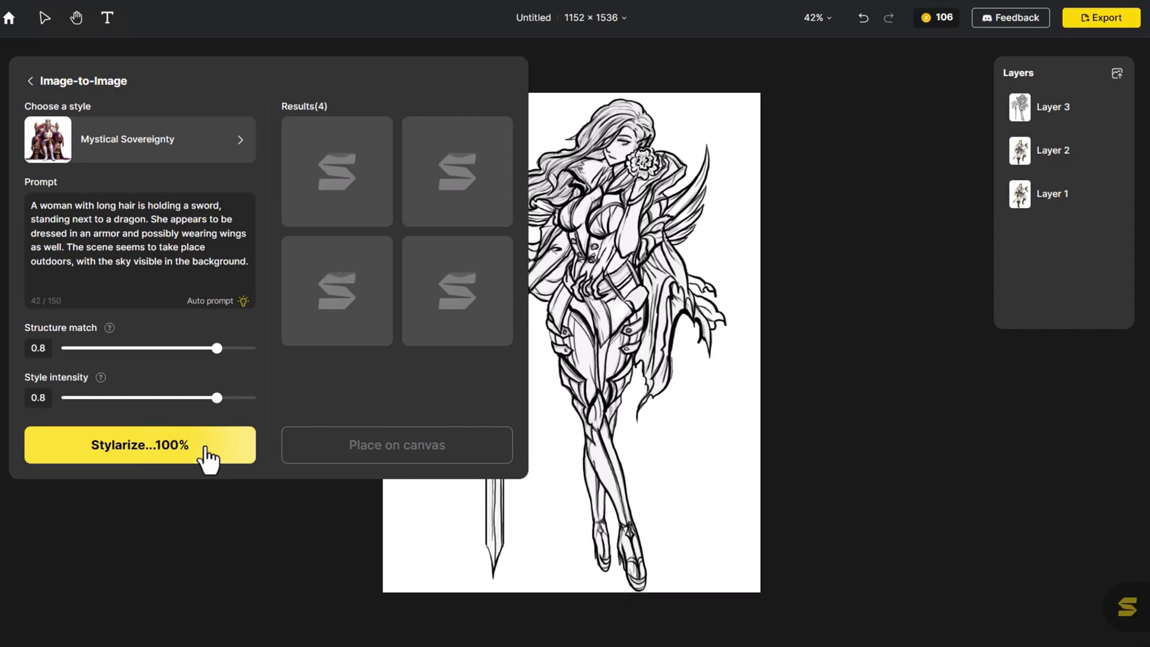
Step: Place the second result, the white-haired armored swordswoman, on the canvas as Layer 4
mouse_move(337, 310)
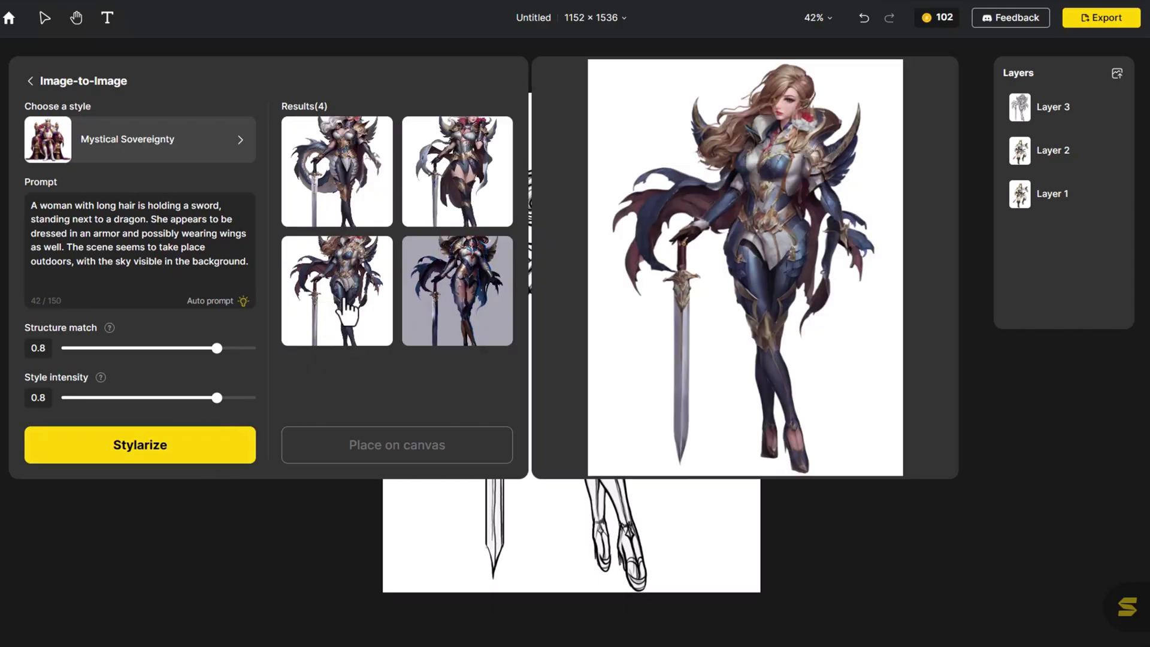
mouse_move(434, 310)
mouse_move(453, 201)
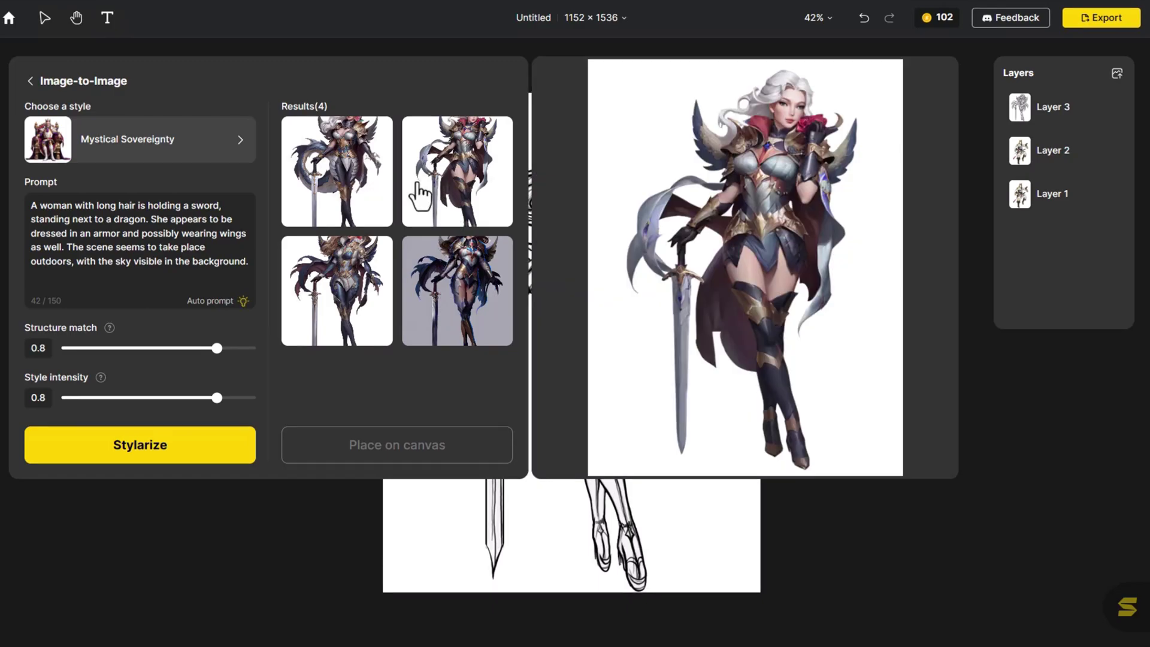
left_click(435, 198)
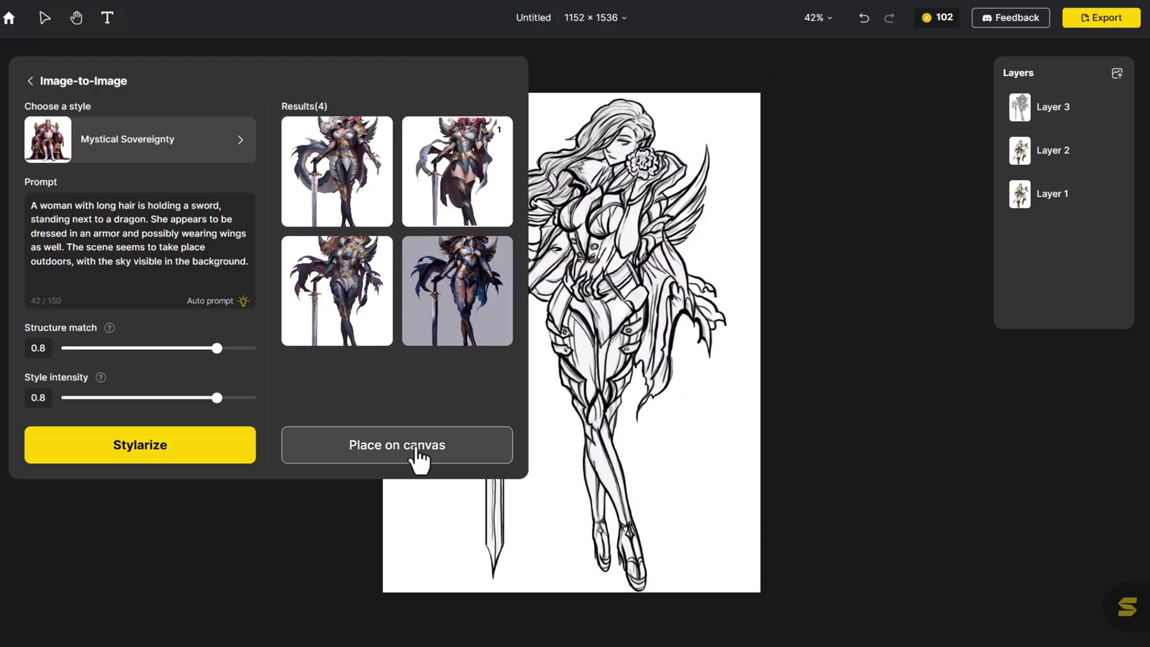
left_click(419, 459)
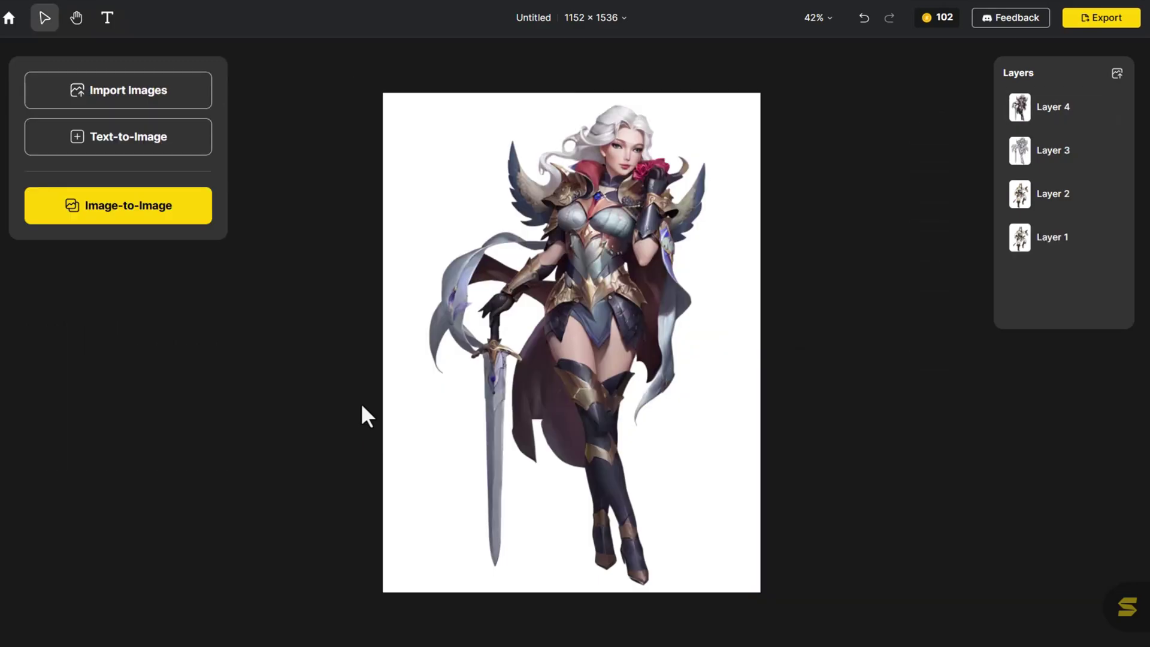
Step: Mask both of the knight's eyes with a smaller Insert brush and begin the prompt
left_click(526, 300)
left_click(532, 65)
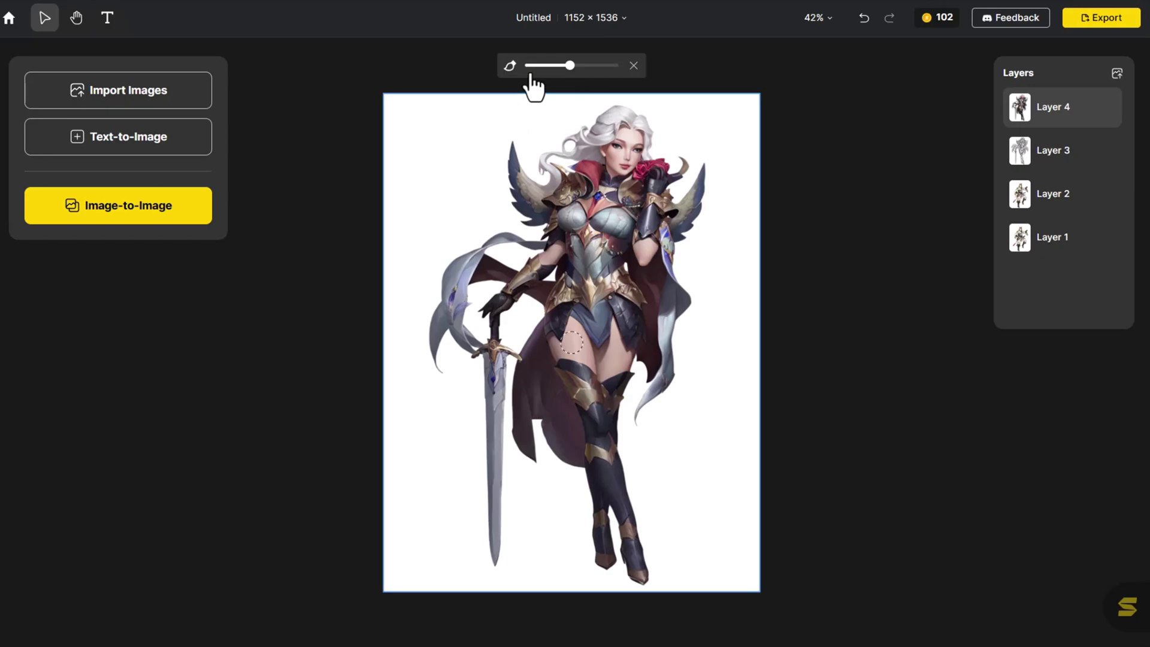
left_click(547, 66)
left_click_drag(538, 65, 528, 66)
left_click_drag(614, 145, 642, 150)
left_click(585, 200)
type("blue eyes")
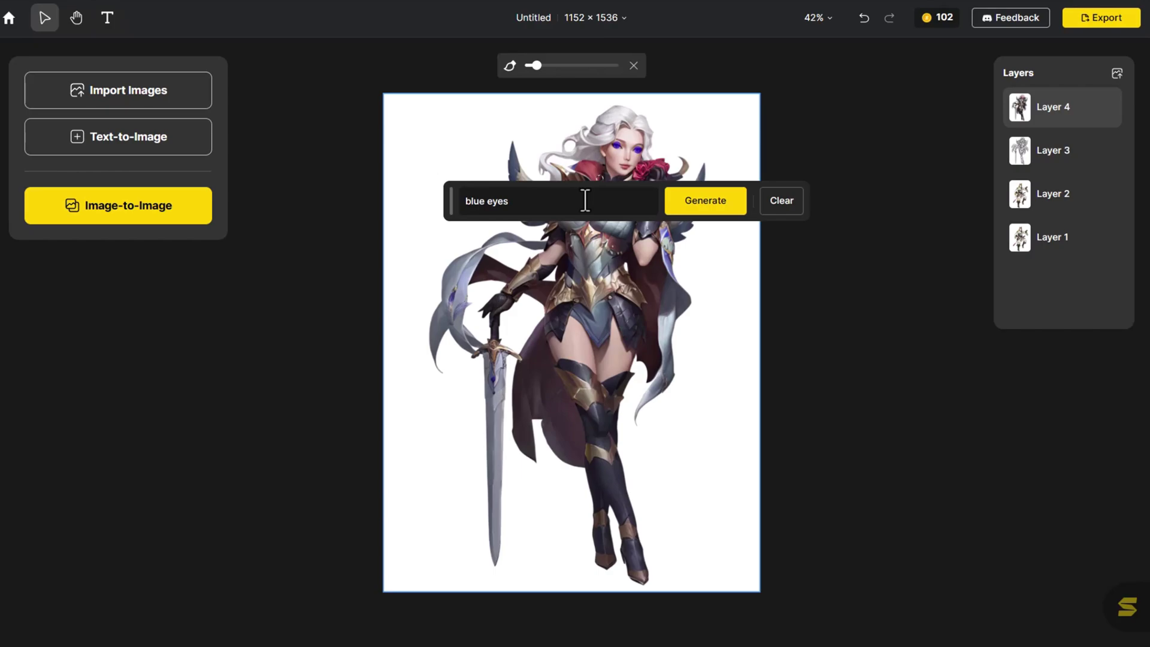
Step: Generate blue-eyed variants, compare them, and put the chosen one on the canvas as Layer 5
left_click(679, 203)
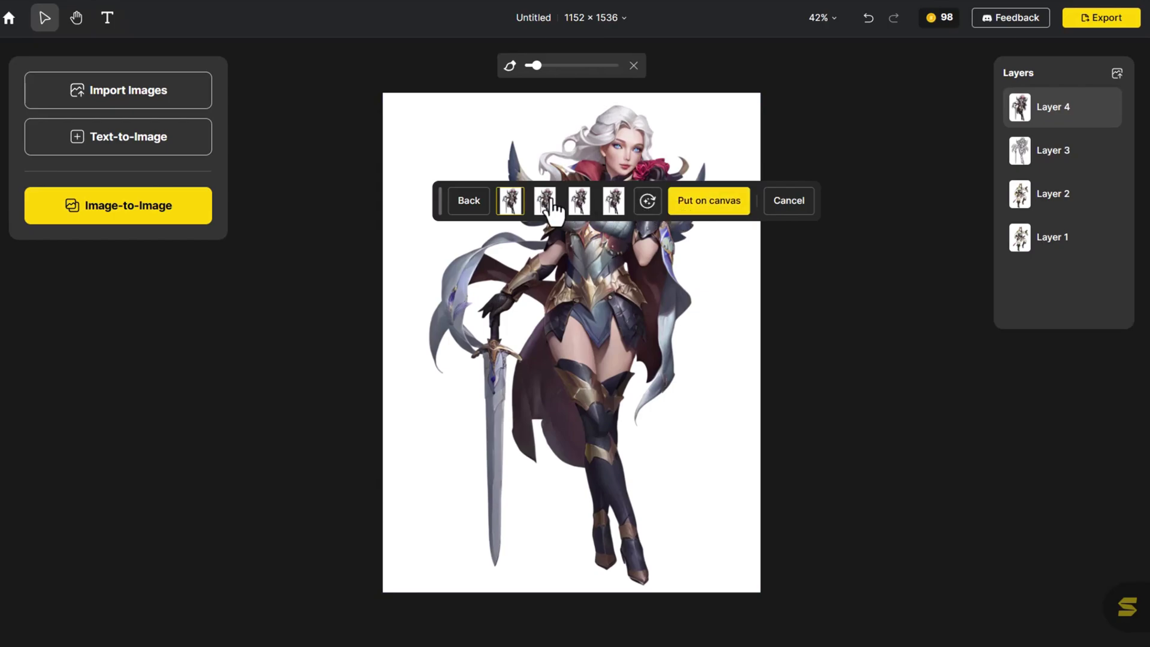
left_click(547, 207)
left_click(580, 204)
left_click(700, 204)
Step: Mask a patch of the knight layer's cape for inpainting and generate variants with prompt 'brown'
left_click(799, 194)
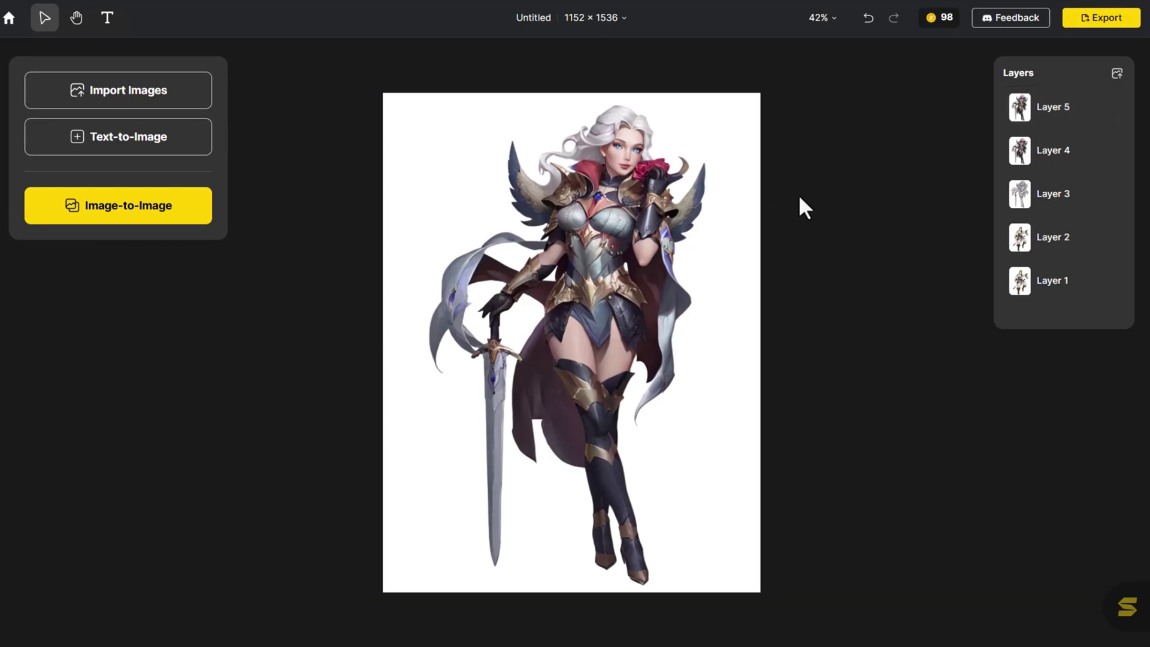
left_click(719, 190)
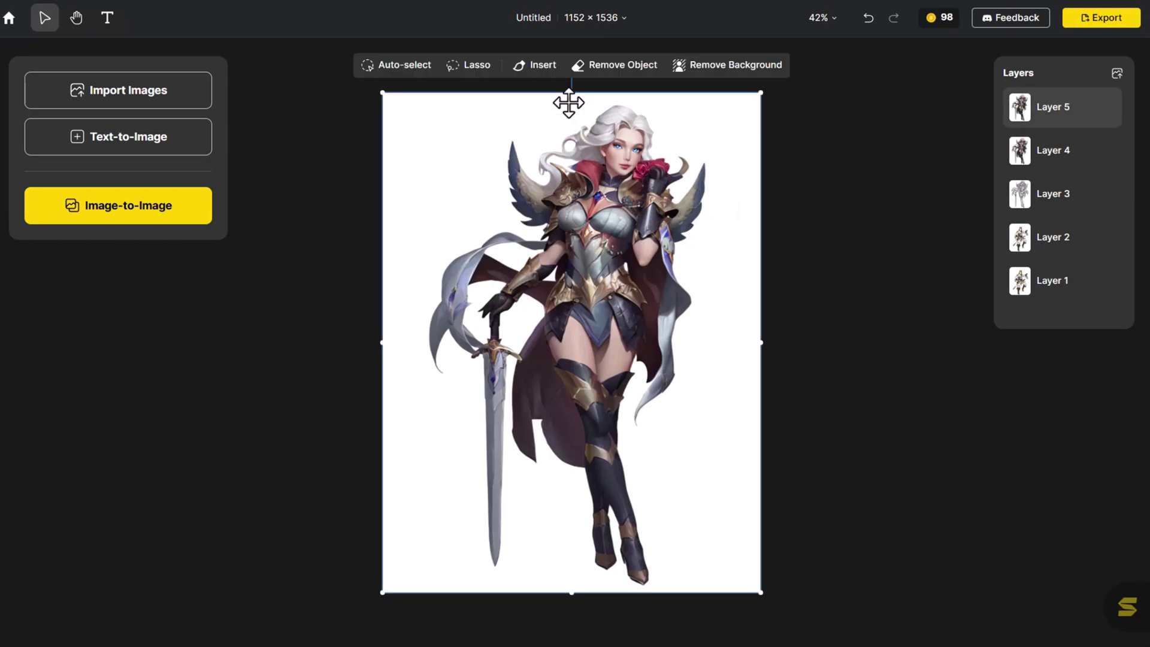
left_click(542, 66)
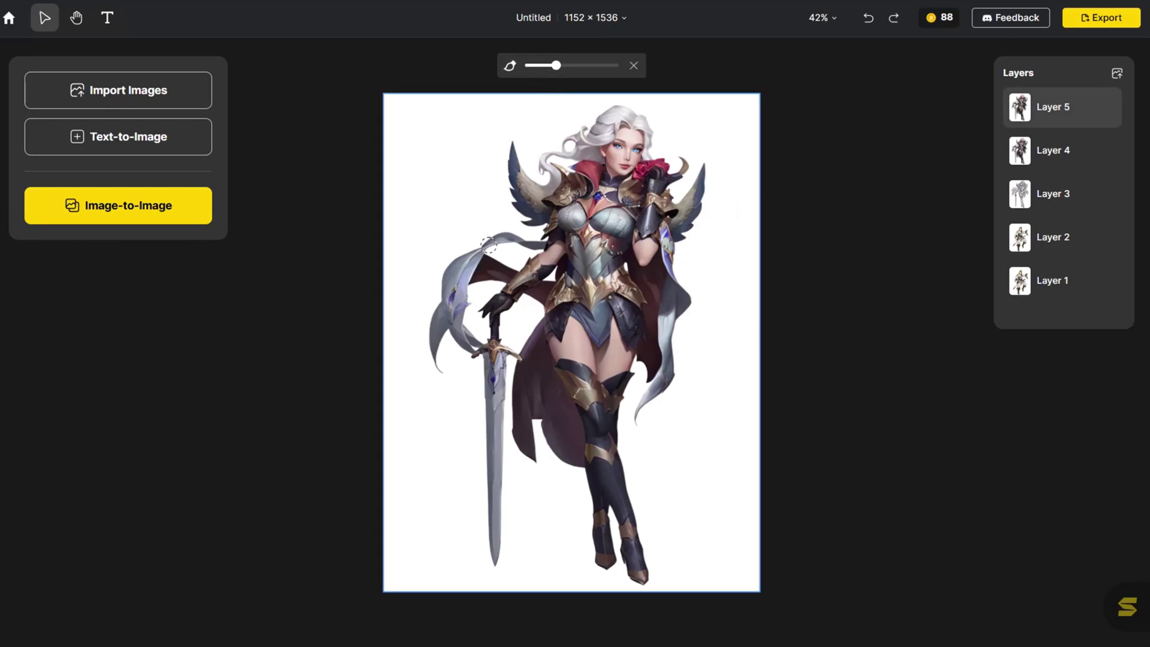
mouse_move(491, 256)
left_mouse_down()
mouse_move(524, 252)
mouse_move(535, 254)
mouse_move(509, 264)
mouse_move(558, 269)
left_mouse_up()
type("brown")
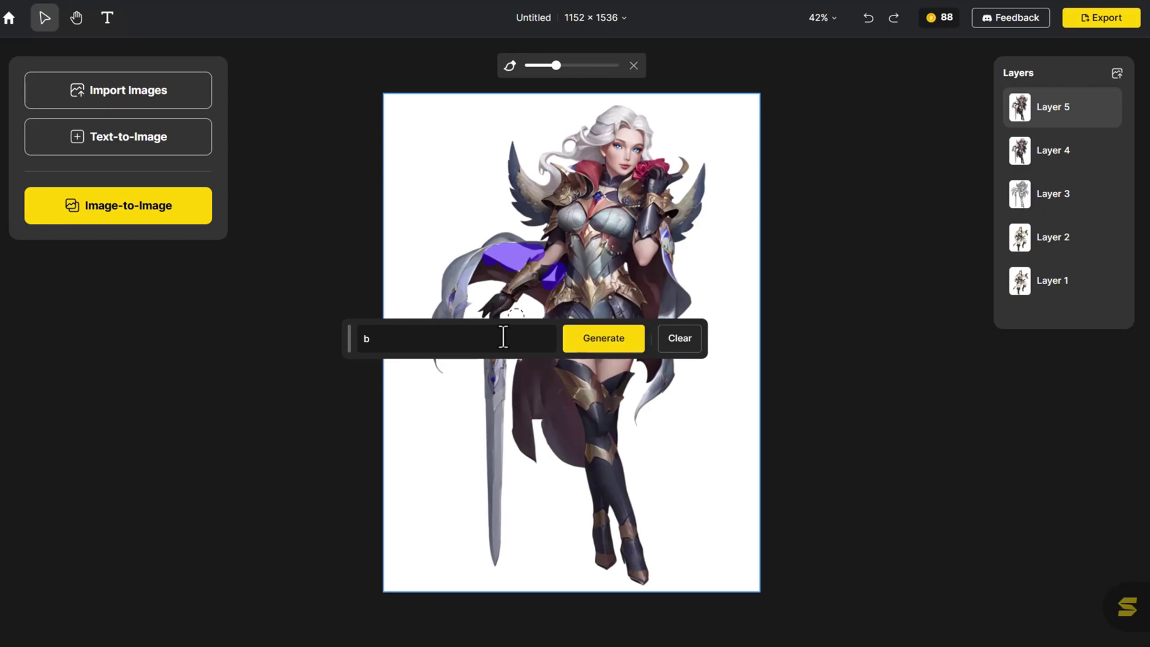
left_click(587, 344)
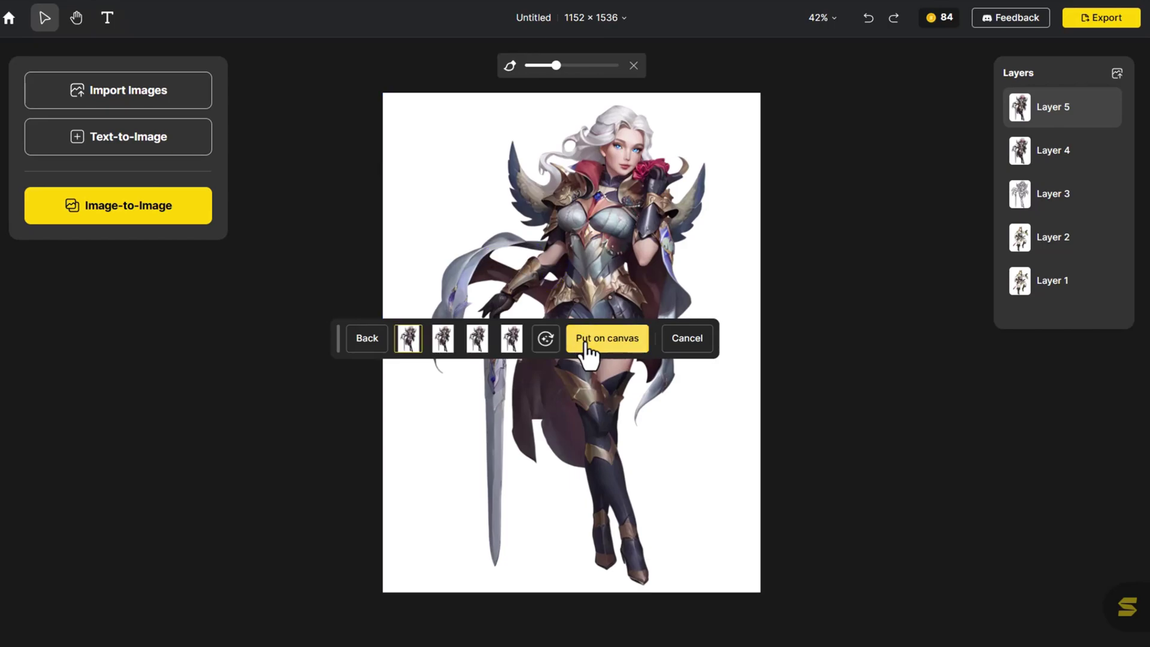
Step: Compare the brown variants and put the fourth one on canvas as Layer 6
left_click(444, 346)
left_click(479, 345)
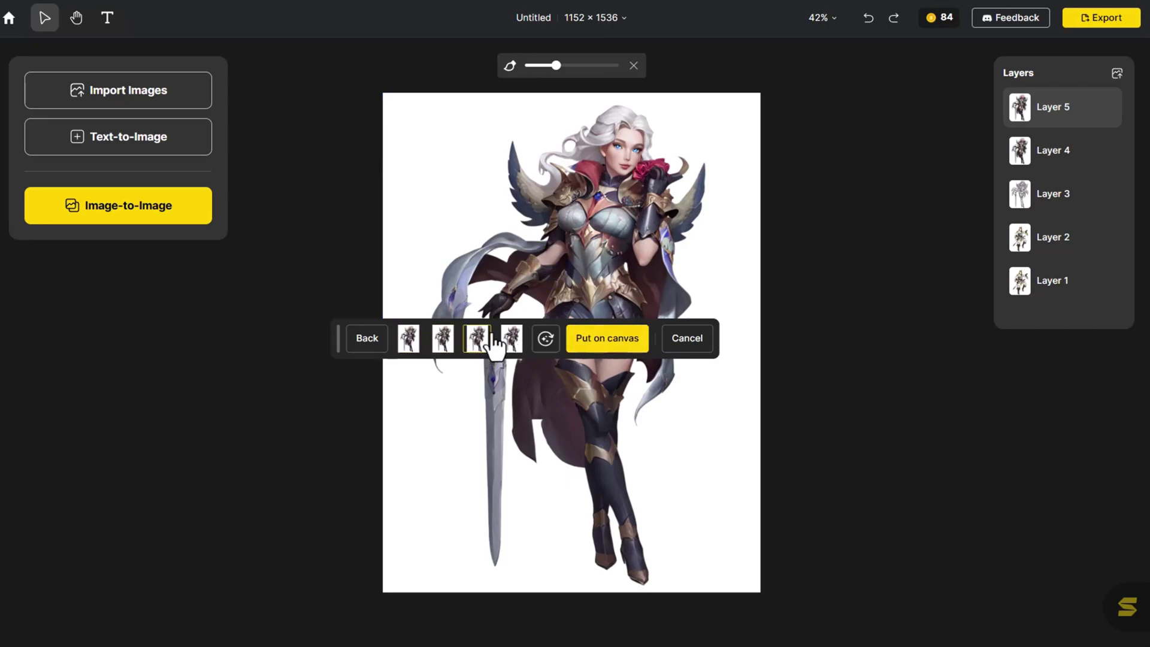
left_click(510, 342)
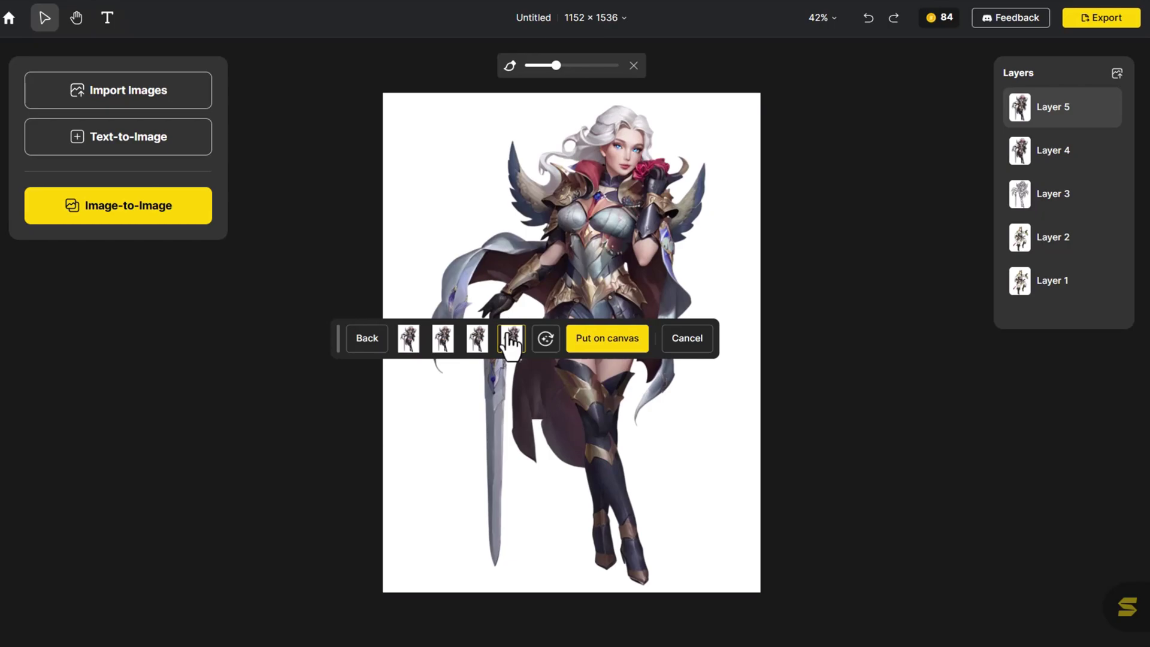
left_click(591, 339)
left_click(842, 276)
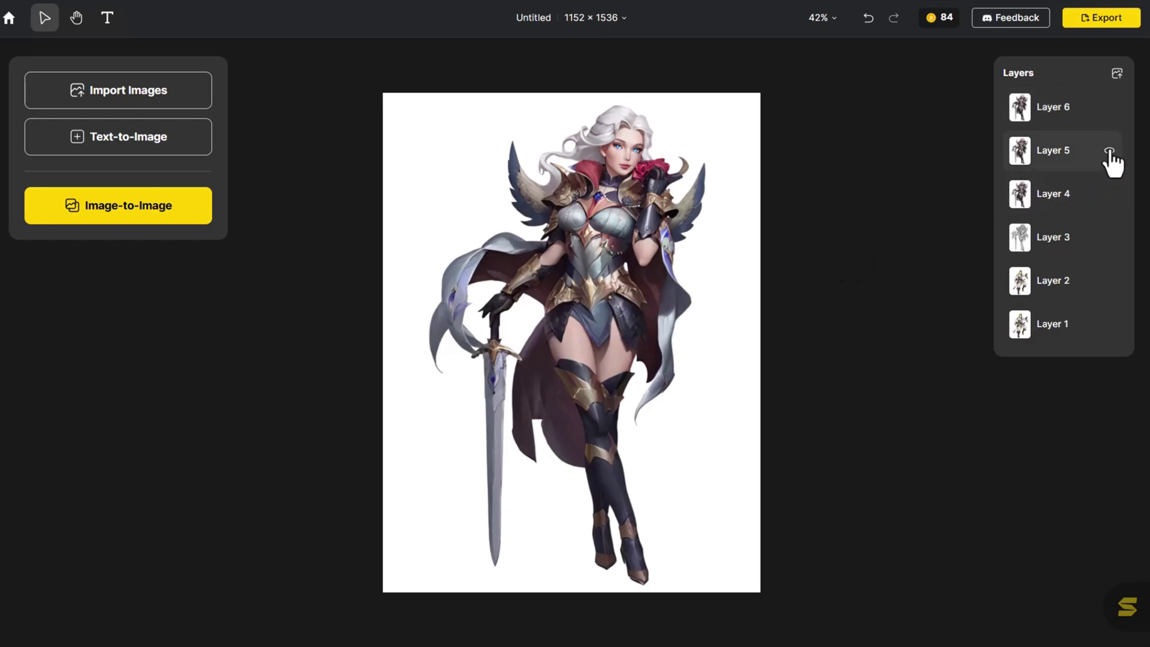
Step: Hide Layers 5 and 4, then toggle Layer 6 off and on to compare with the sketch
left_click(1110, 151)
left_click(1110, 194)
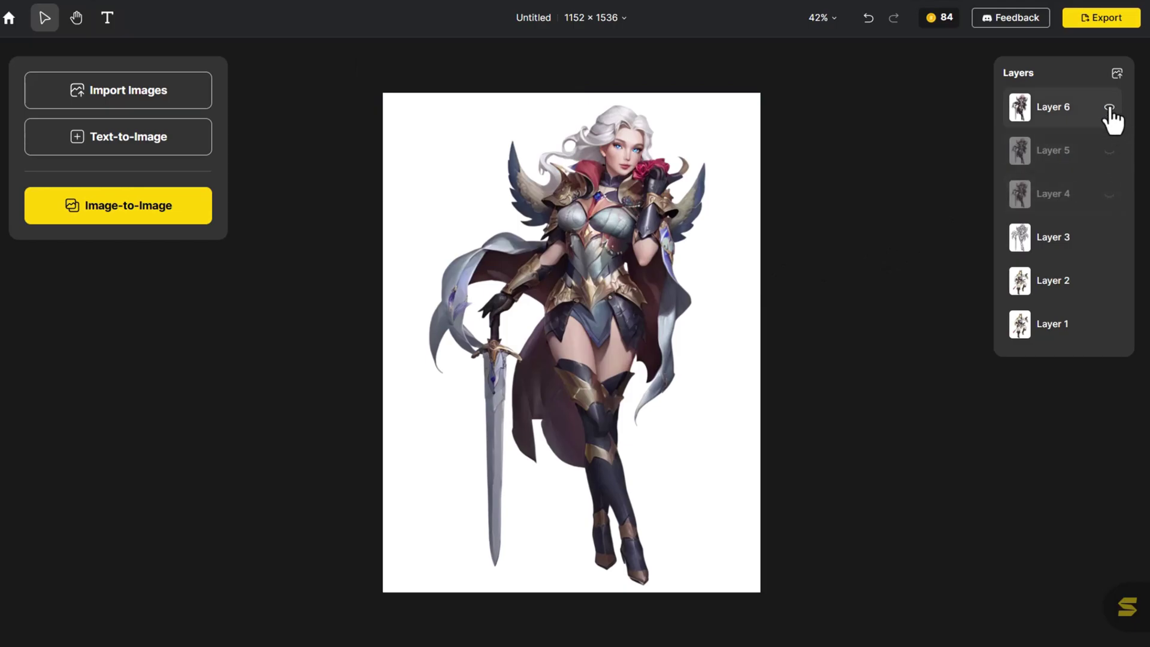
left_click(1110, 107)
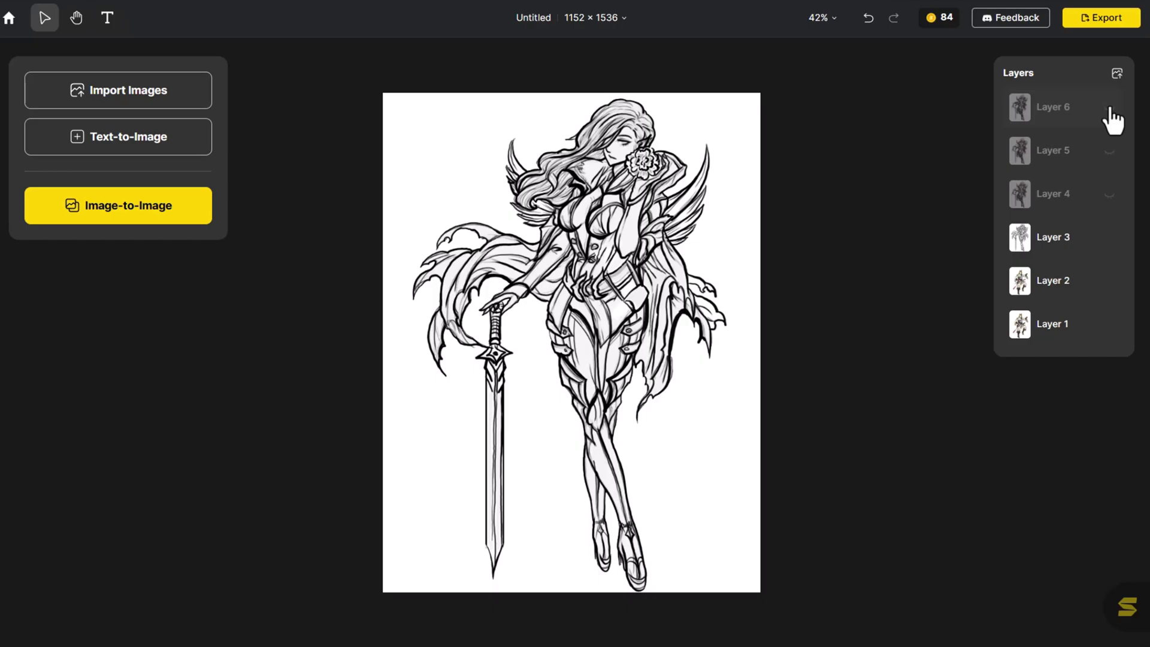
left_click(1110, 108)
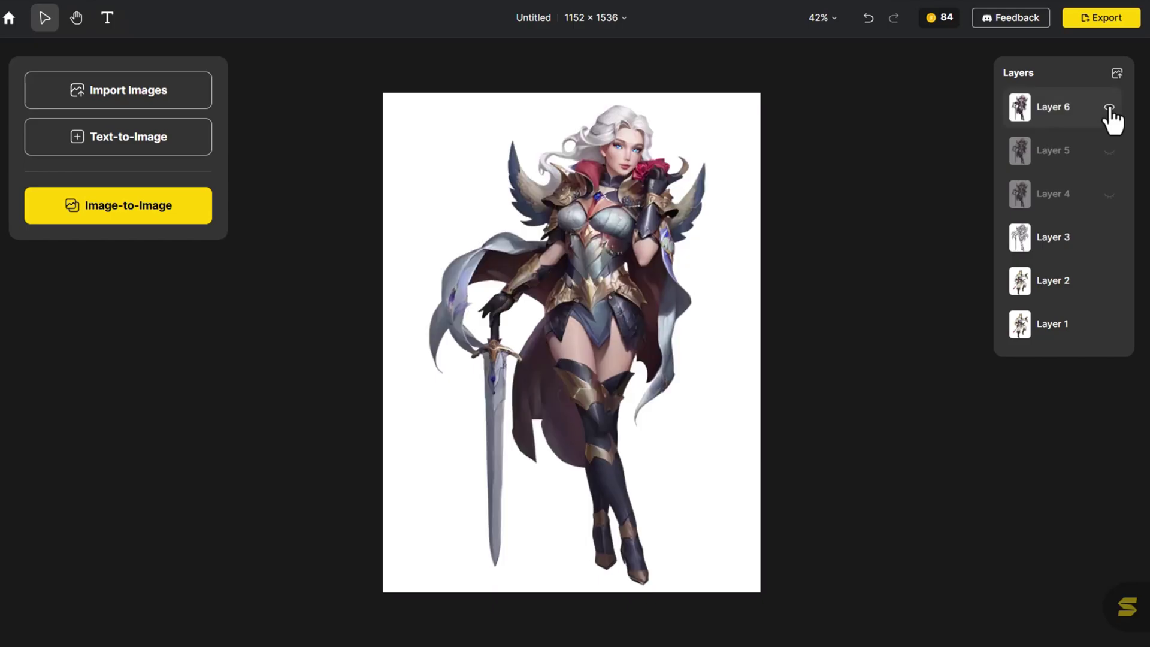
Step: Set export options to PNG at 1x size with Export all layers left unchecked
left_click(1113, 20)
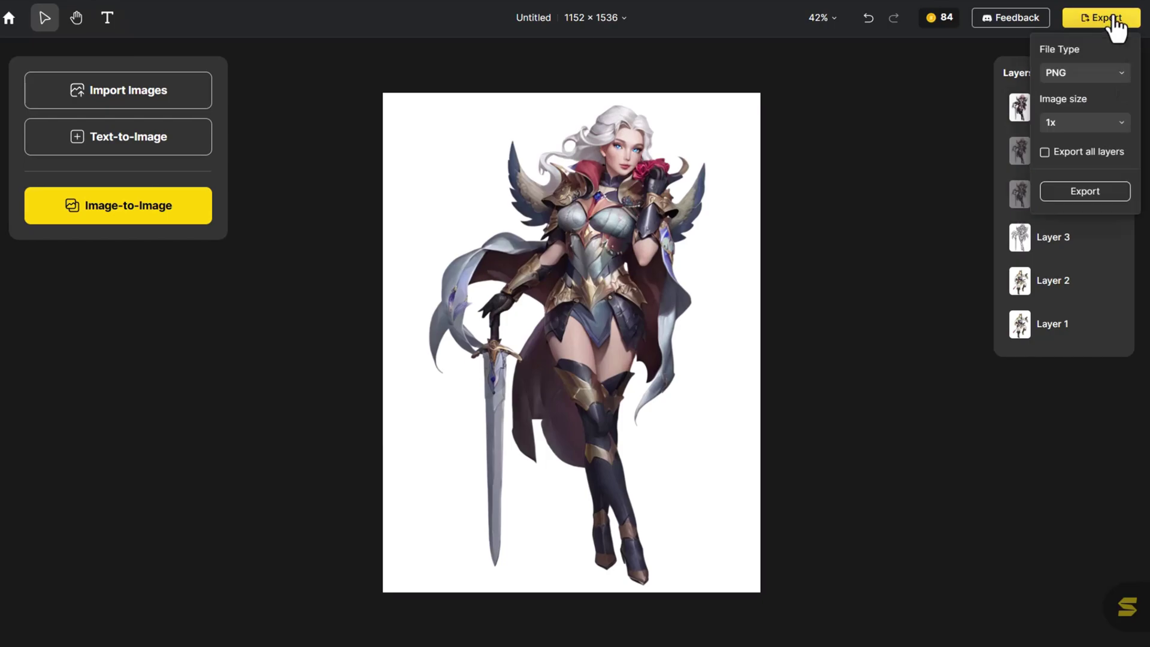
left_click(1097, 125)
left_click(1080, 129)
left_click(1045, 153)
left_click(1045, 153)
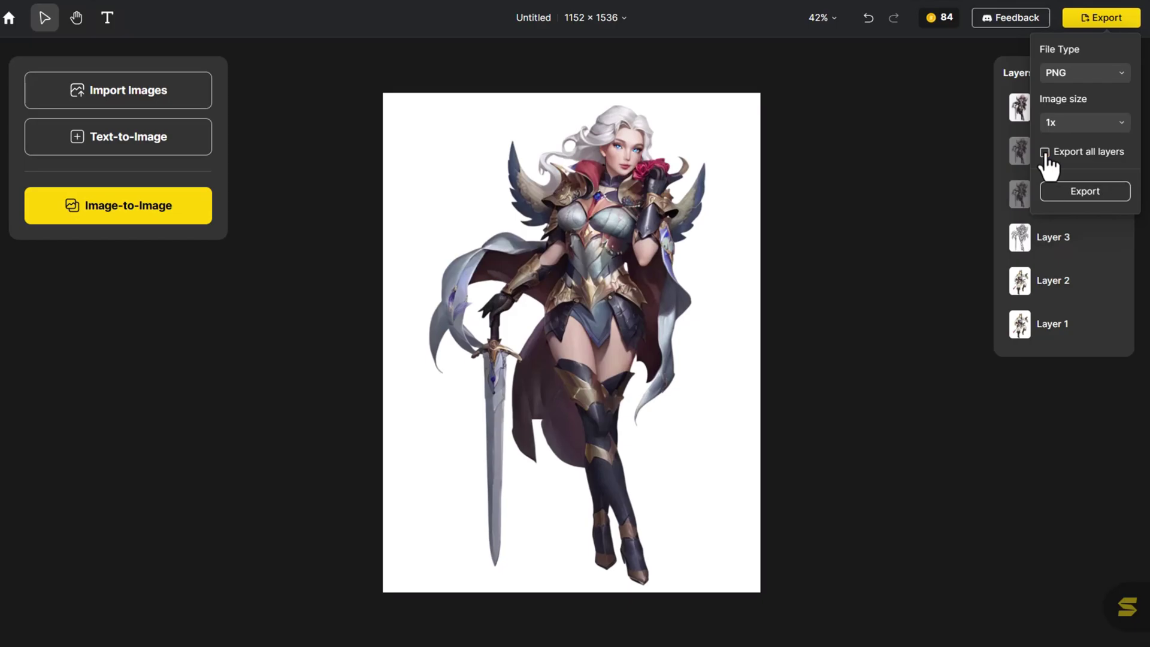